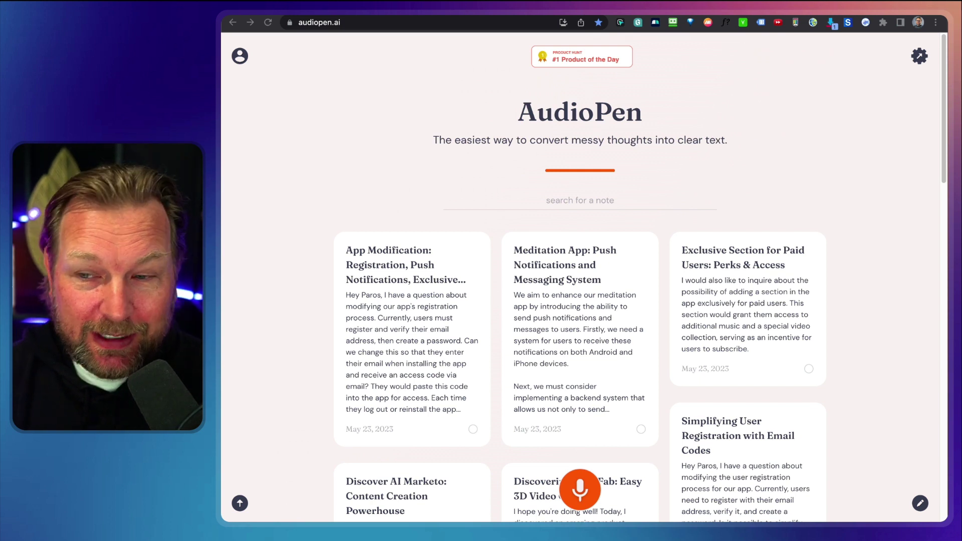
Start a new voice note recording with the red microphone button
left_click(579, 489)
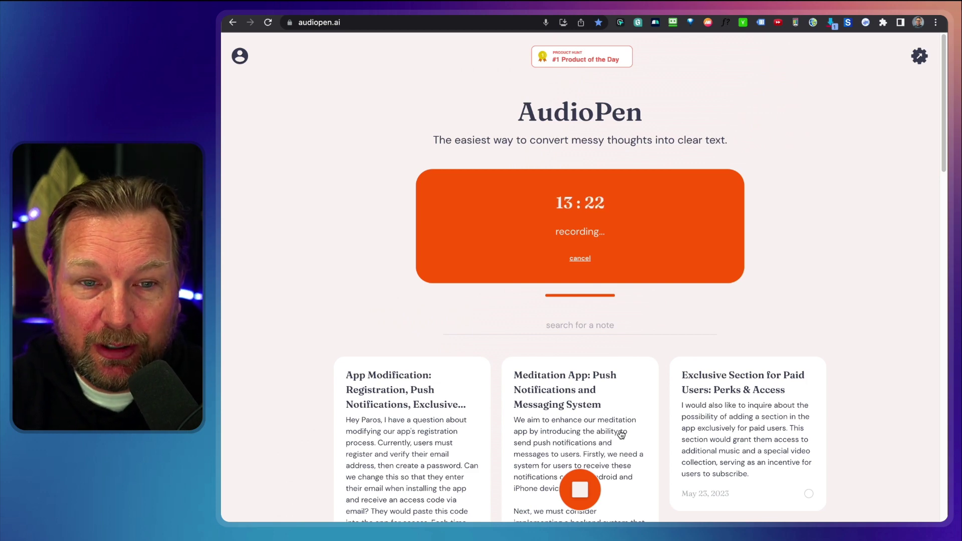
Stop recording so AudioPen produces the note 'Simplifying Meditation App Registration Process'
left_click(580, 489)
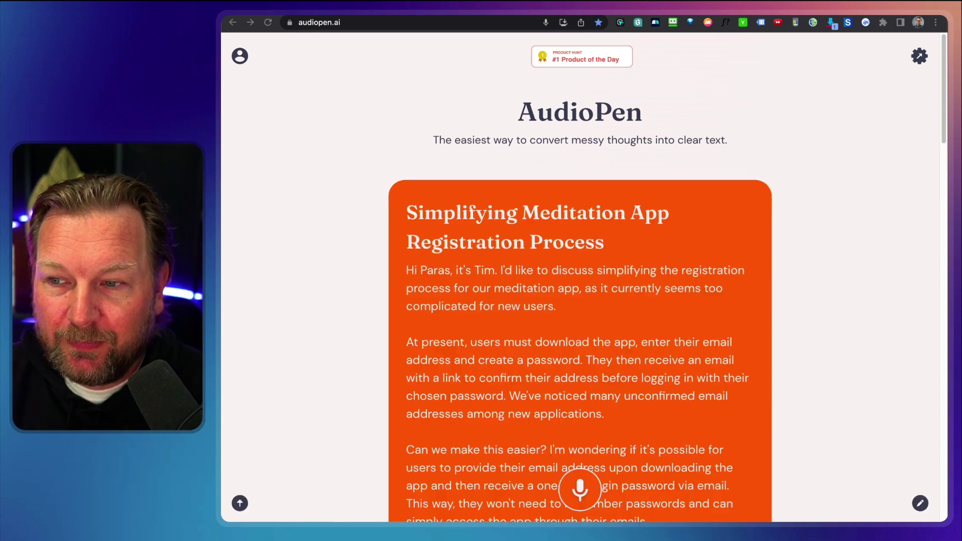
scroll(765, 300, "down", 3)
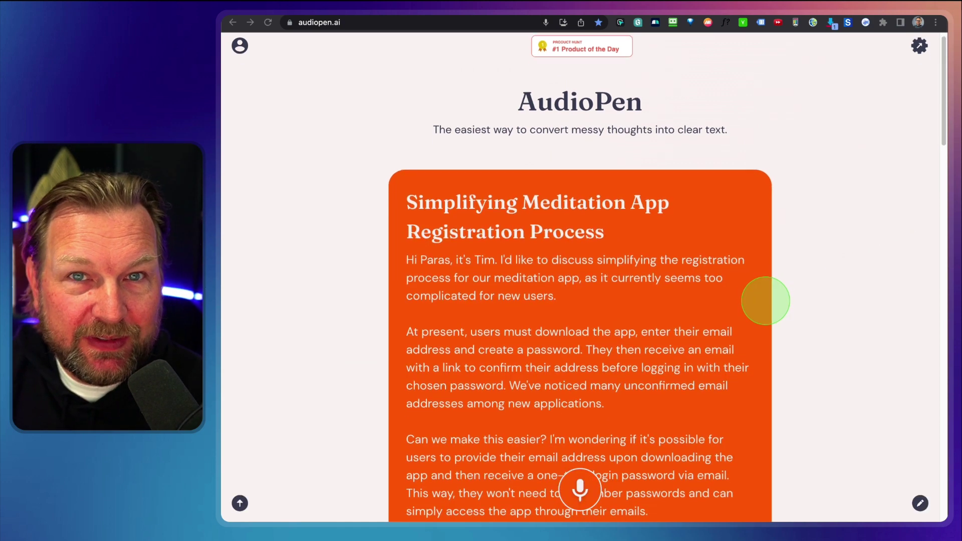
scroll(765, 300, "down", 5)
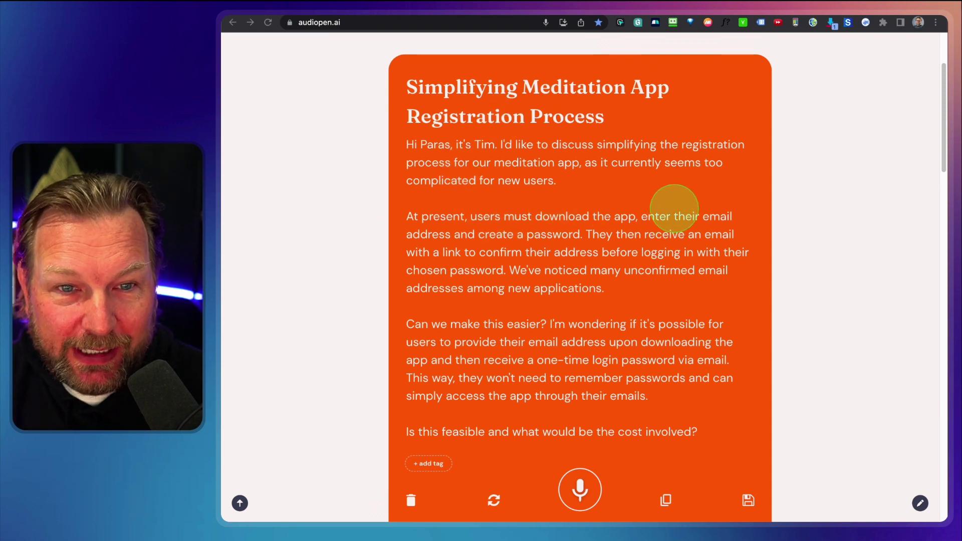
scroll(613, 210, "down", 1)
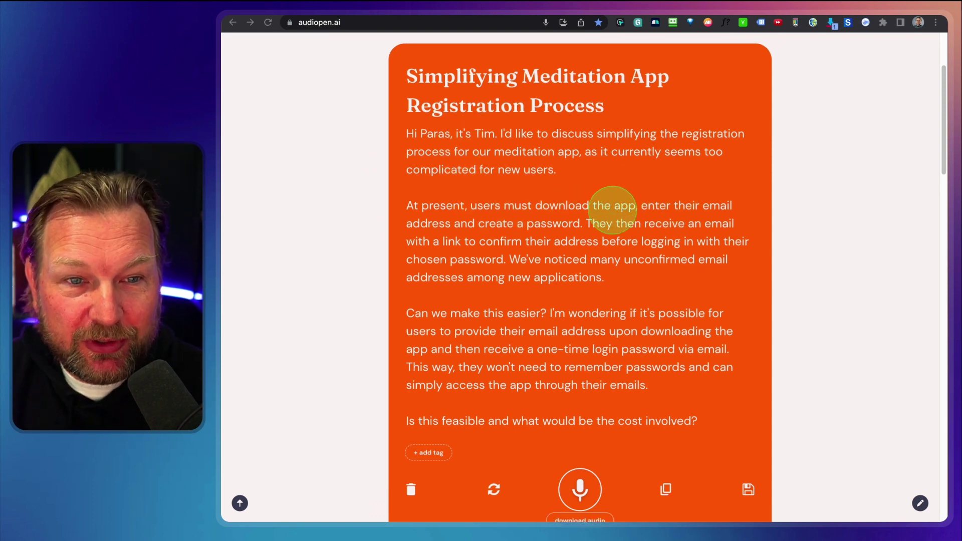
scroll(613, 210, "down", 1)
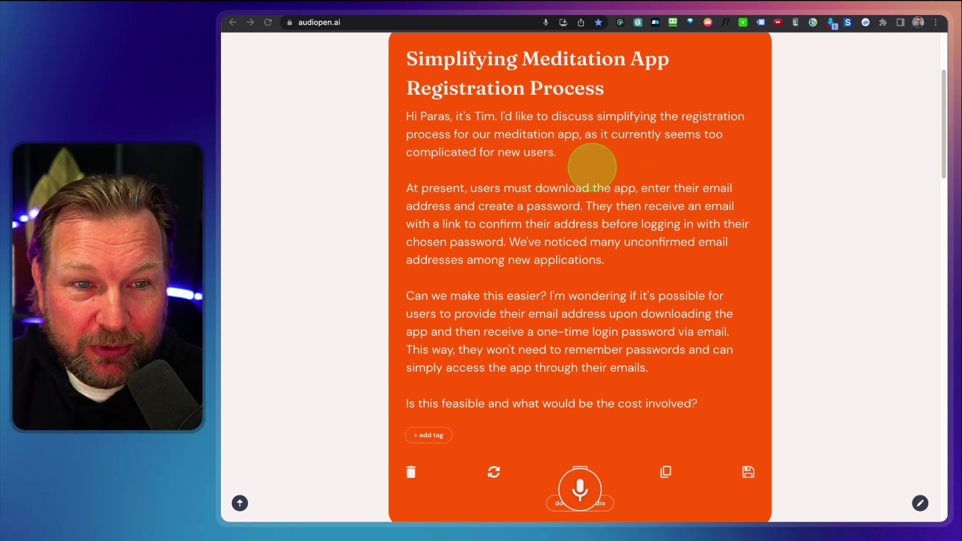
scroll(551, 240, "down", 2)
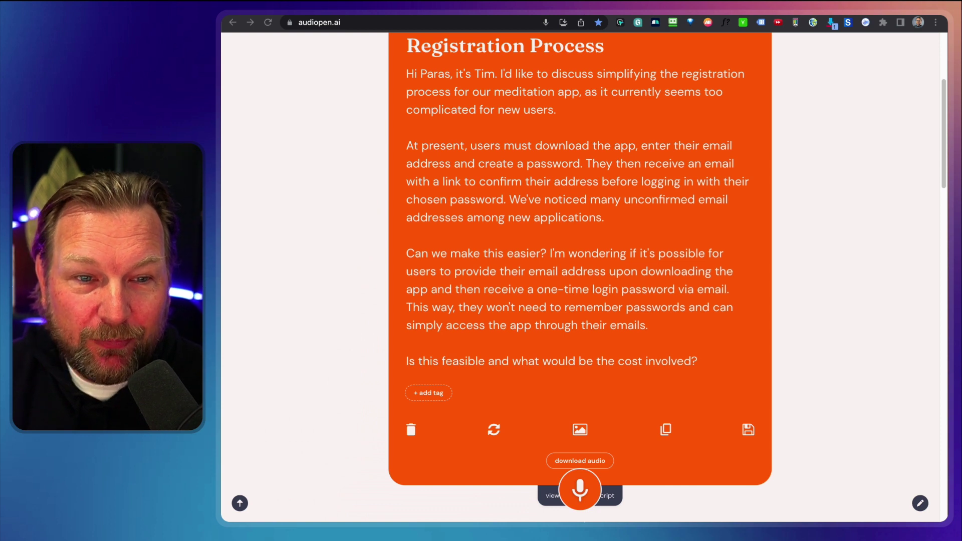
scroll(580, 276, "down", 3)
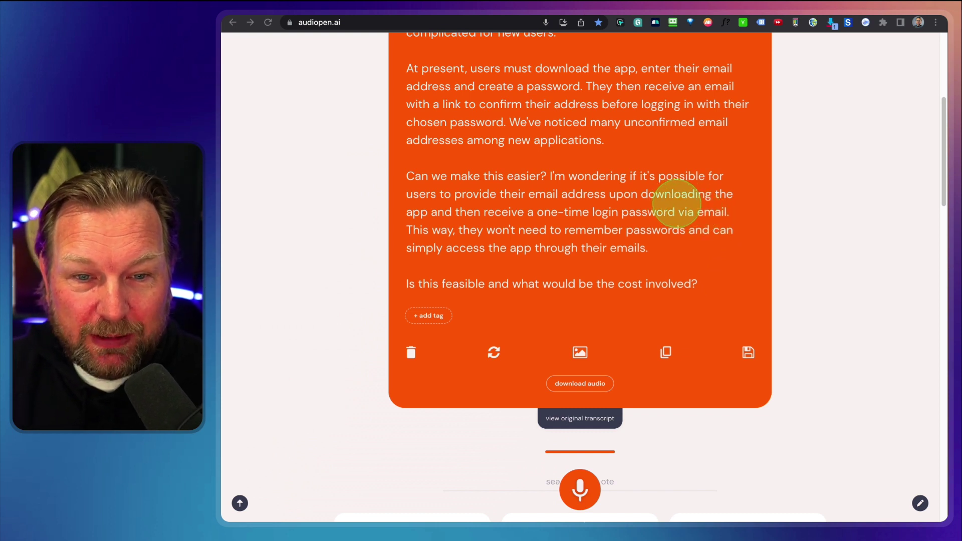
scroll(687, 229, "up", 3)
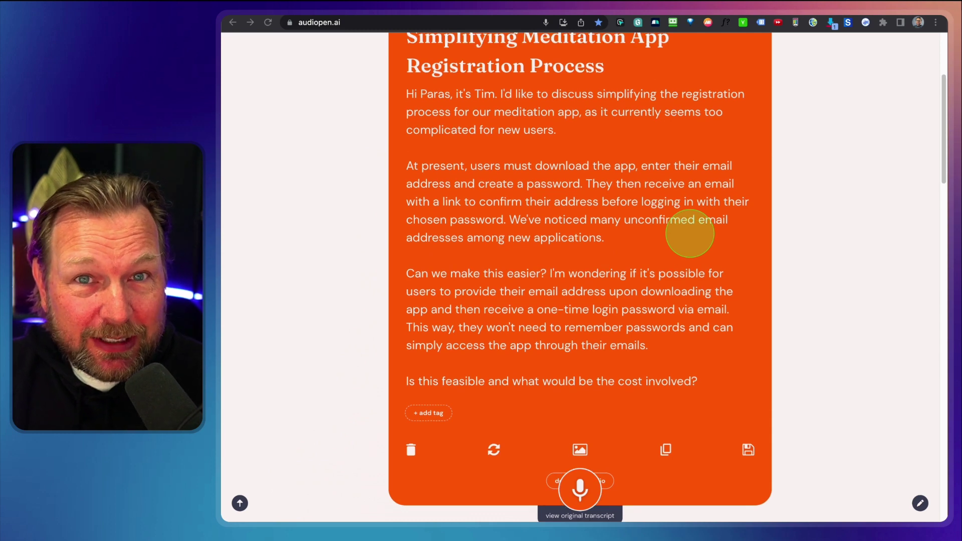
scroll(697, 233, "down", 3)
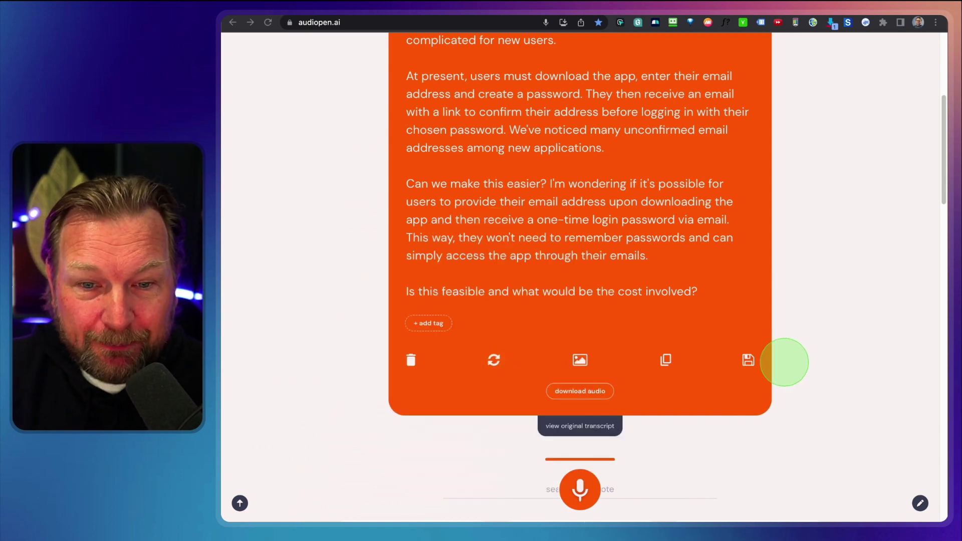
Save the new note, reopen it from the list and show its original transcript
left_click(748, 360)
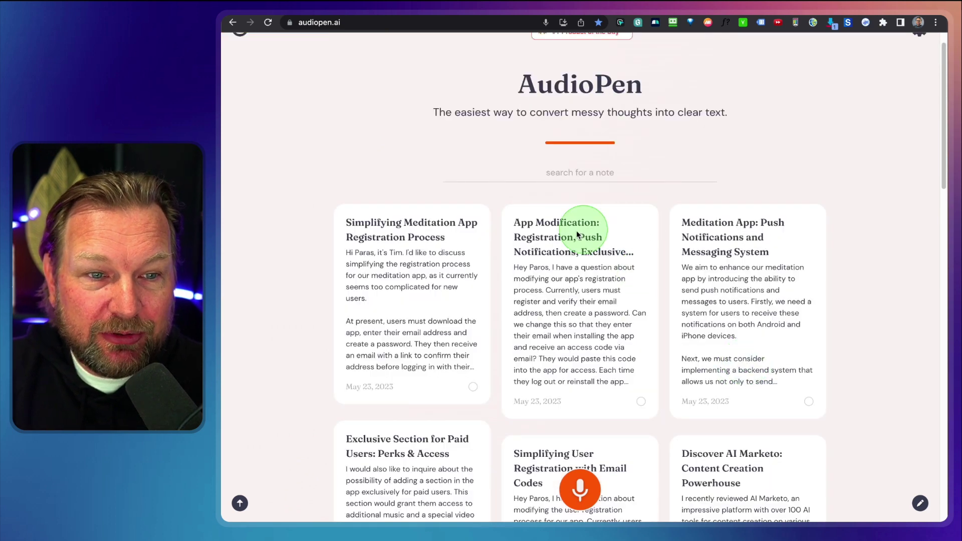
left_click(436, 280)
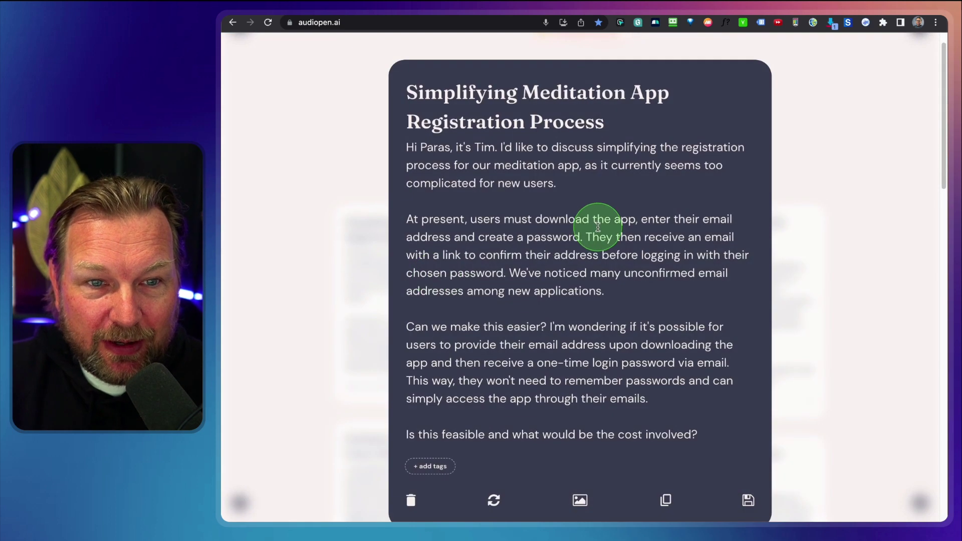
scroll(598, 227, "down", 5)
left_click(576, 383)
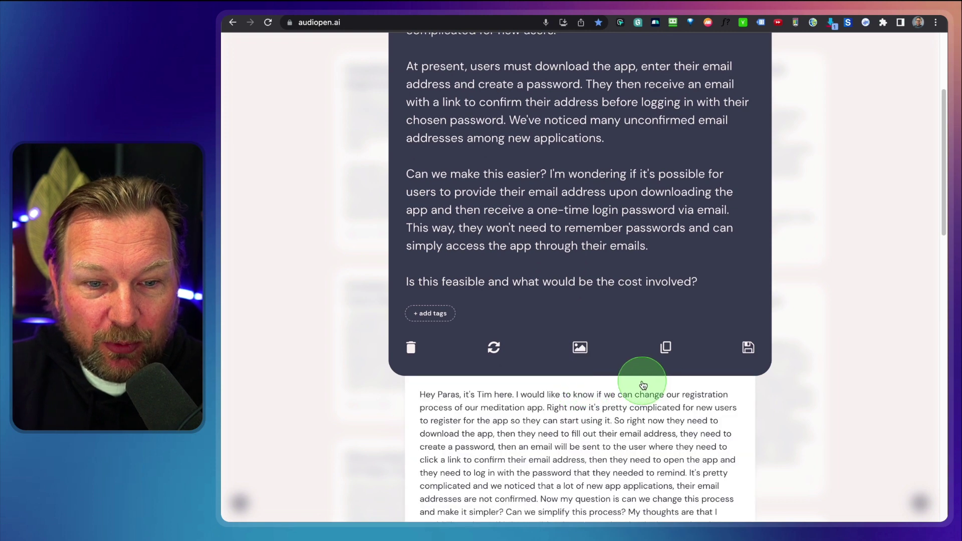
Select through the note text and copy the rewritten note
scroll(644, 385, "down", 4)
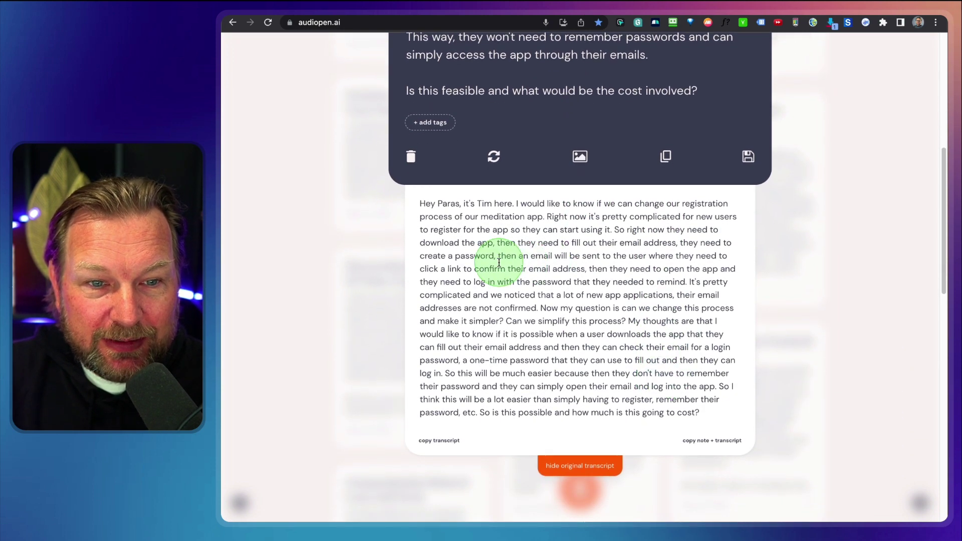
left_click_drag(411, 193, 750, 427)
scroll(750, 427, "up", 6)
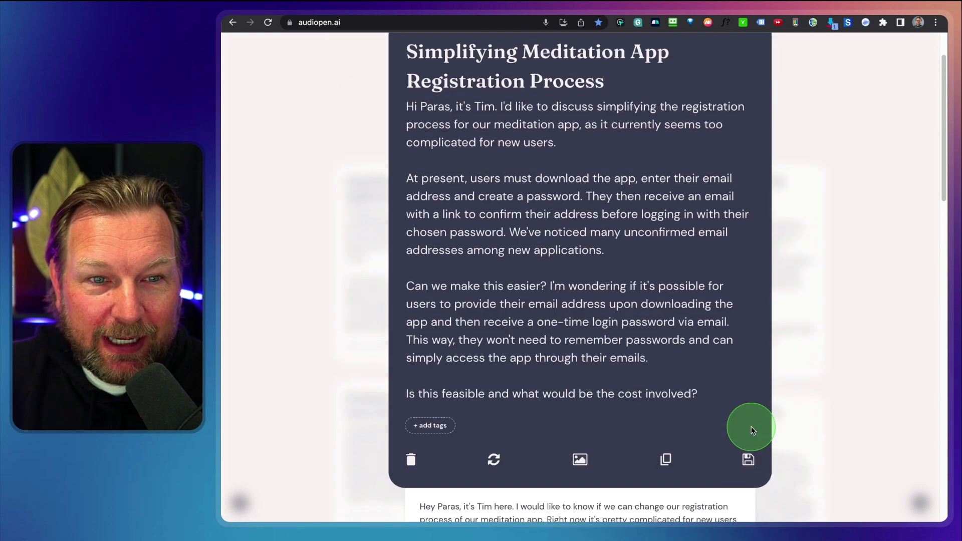
scroll(681, 198, "up", 1)
scroll(598, 198, "down", 2)
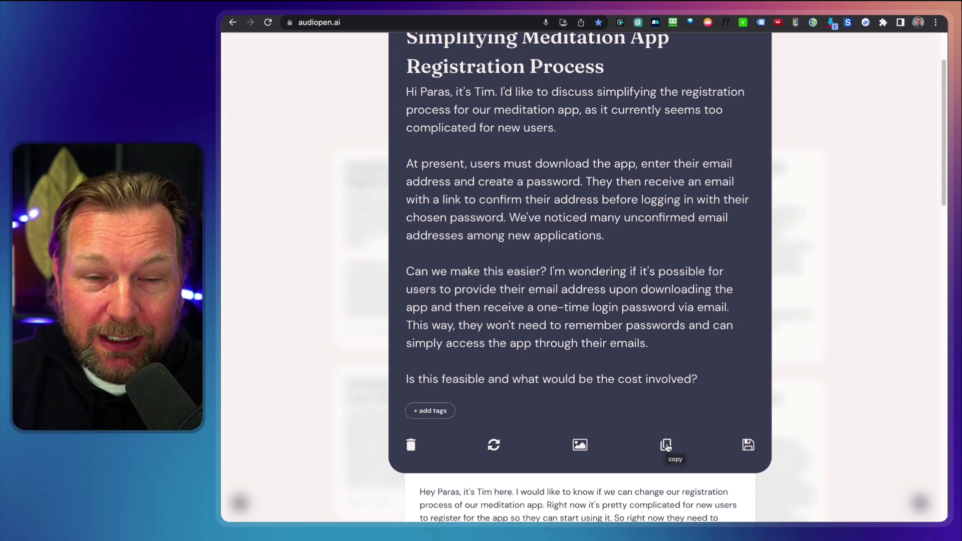
left_click(667, 445)
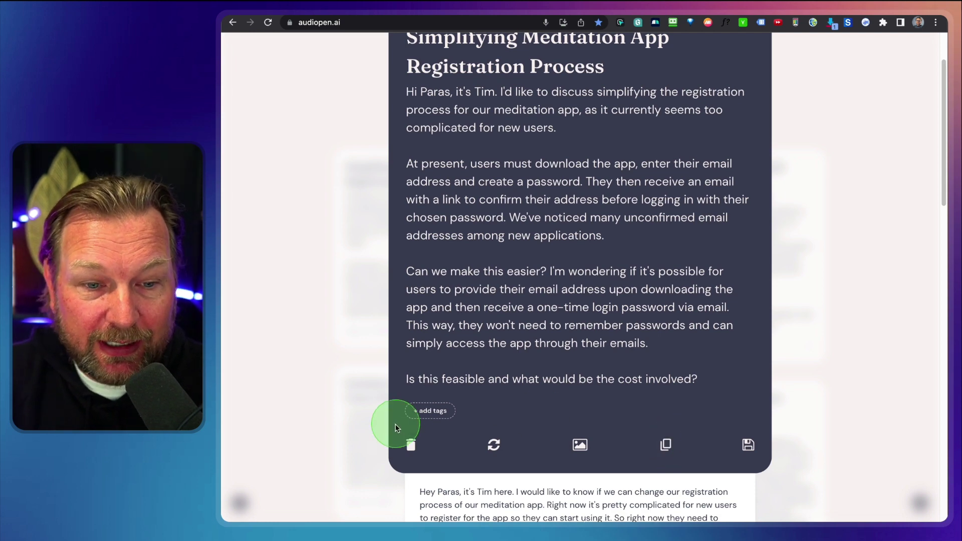
Review the rewrite options, collapse the style library, and dismiss without rewriting
left_click(493, 444)
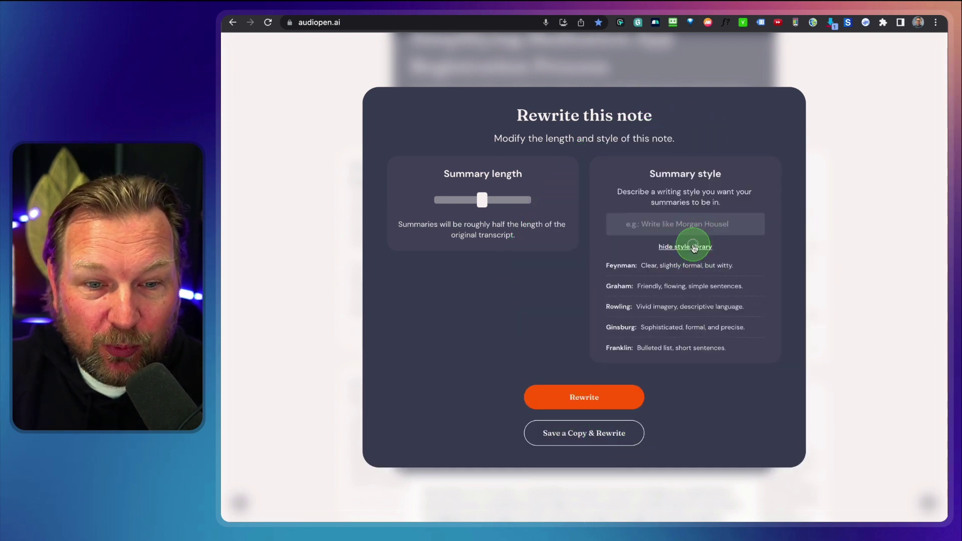
left_click(683, 247)
left_click(845, 201)
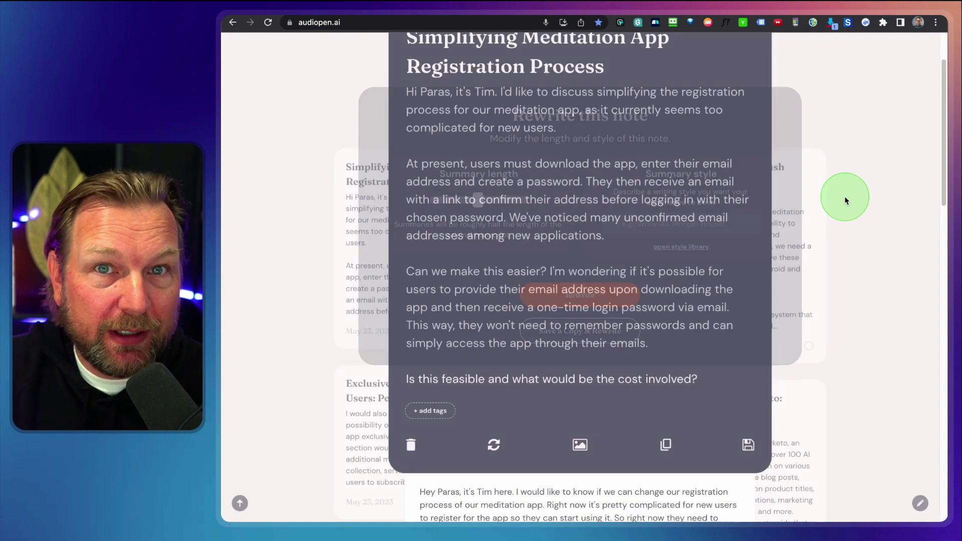
scroll(735, 182, "up", 2)
scroll(735, 182, "down", 1)
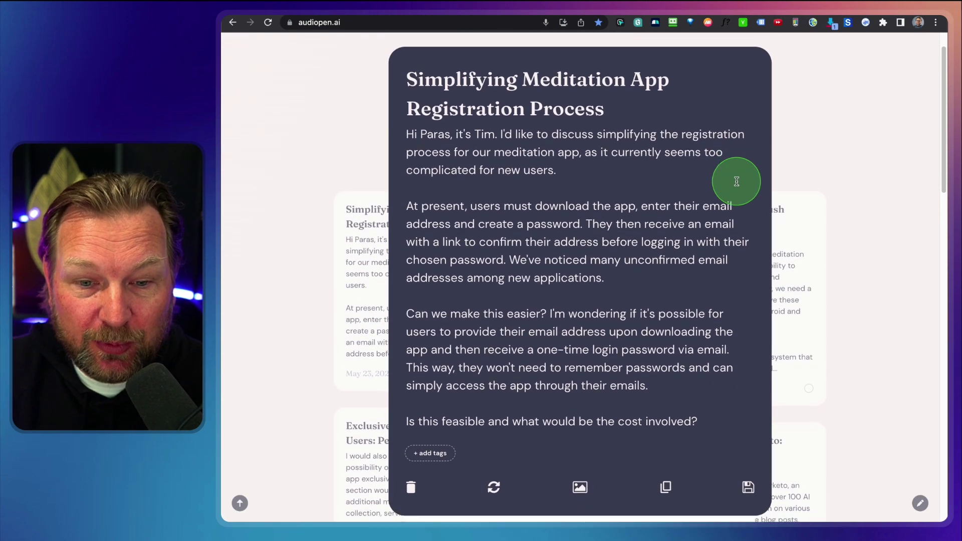
Close the open note and return to the saved notes list
left_click(819, 214)
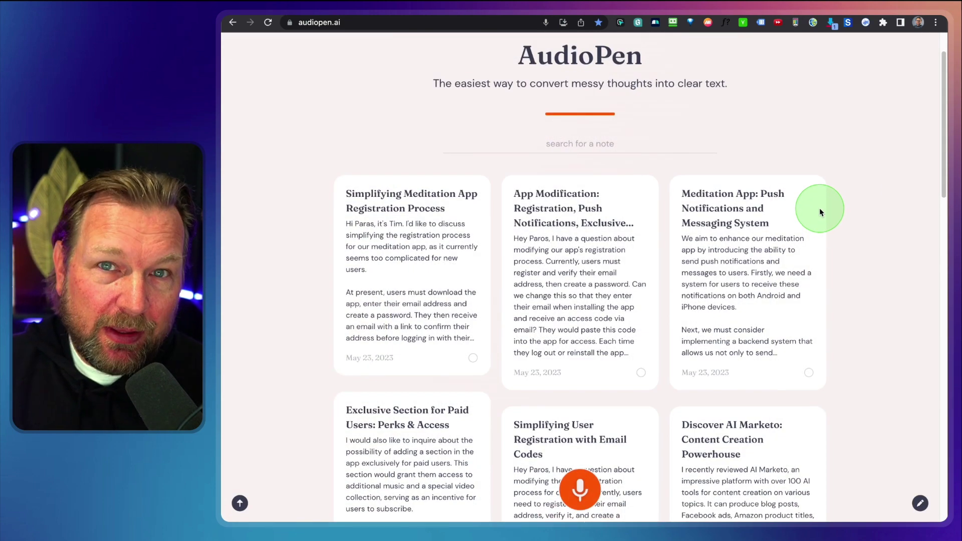
scroll(822, 206, "up", 1)
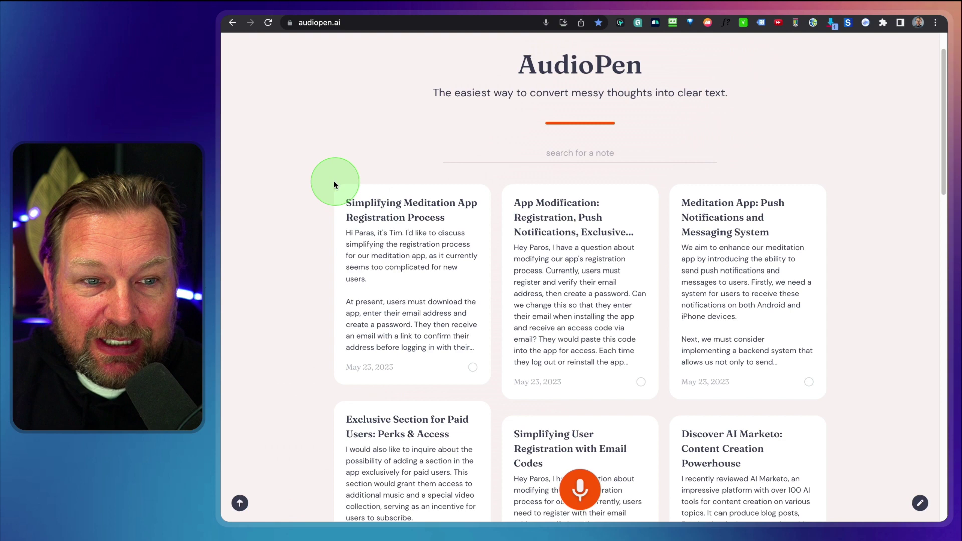
mouse_move(328, 180)
left_mouse_down()
mouse_move(351, 202)
mouse_move(808, 391)
left_mouse_up()
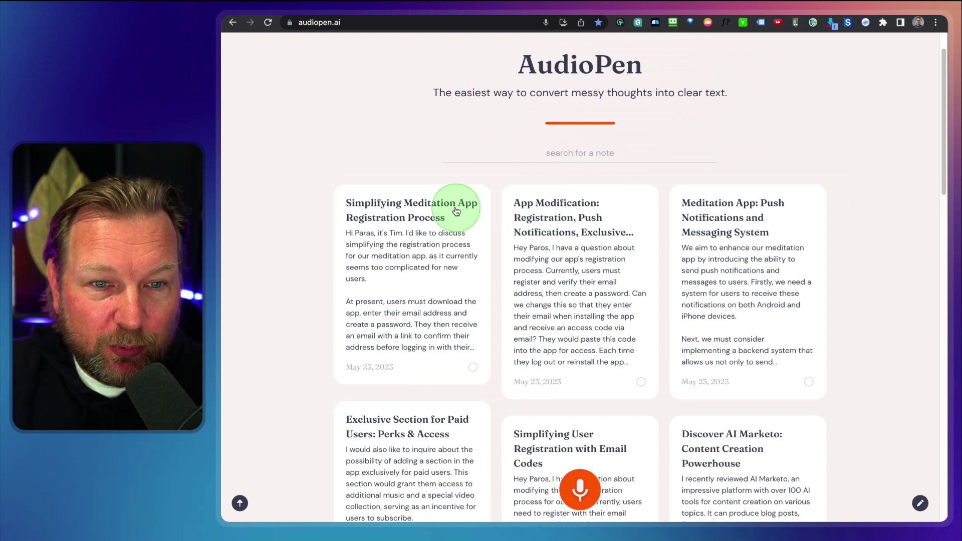
key("ctrl+shift+z")
key("ctrl+shift+z")
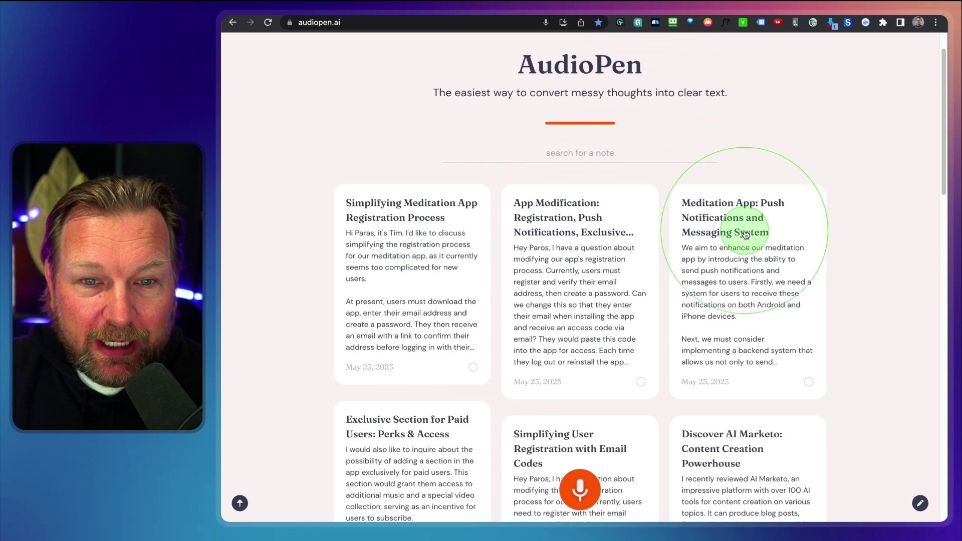
key("ctrl+shift+z")
key("ctrl+shift+z")
scroll(730, 215, "down", 5)
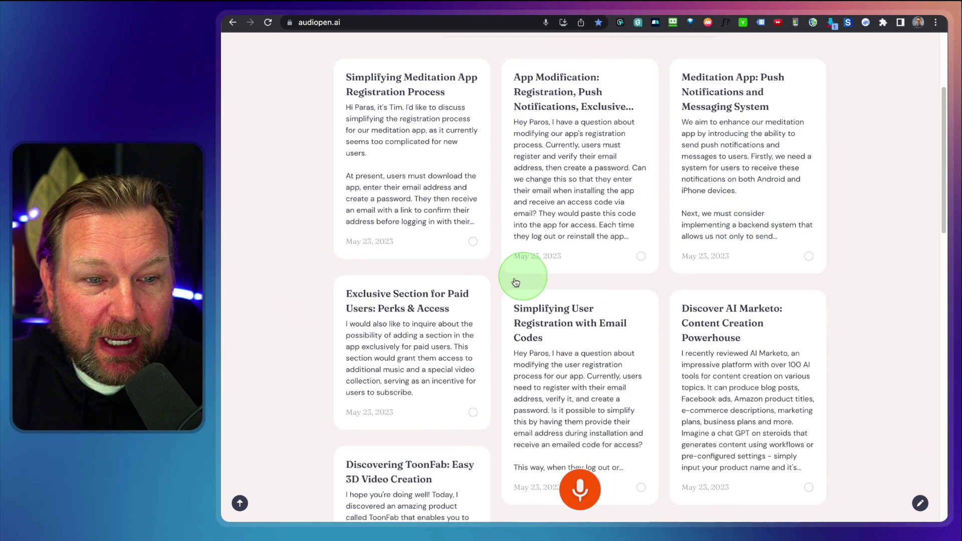
key("ctrl+shift+z")
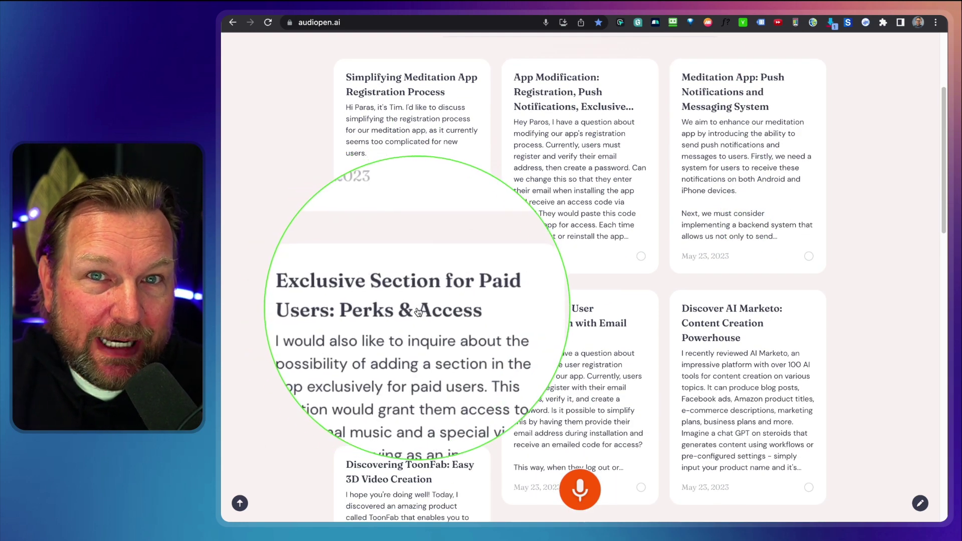
key("ctrl+shift+z")
scroll(422, 308, "up", 1)
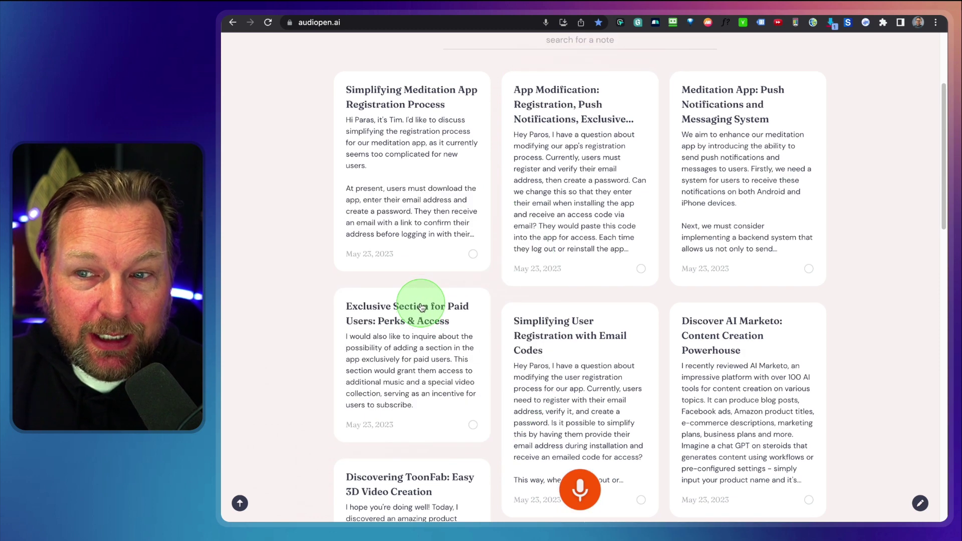
Mark the registration, push notifications and Exclusive Section for Paid Users notes
left_click(473, 258)
left_click(791, 277)
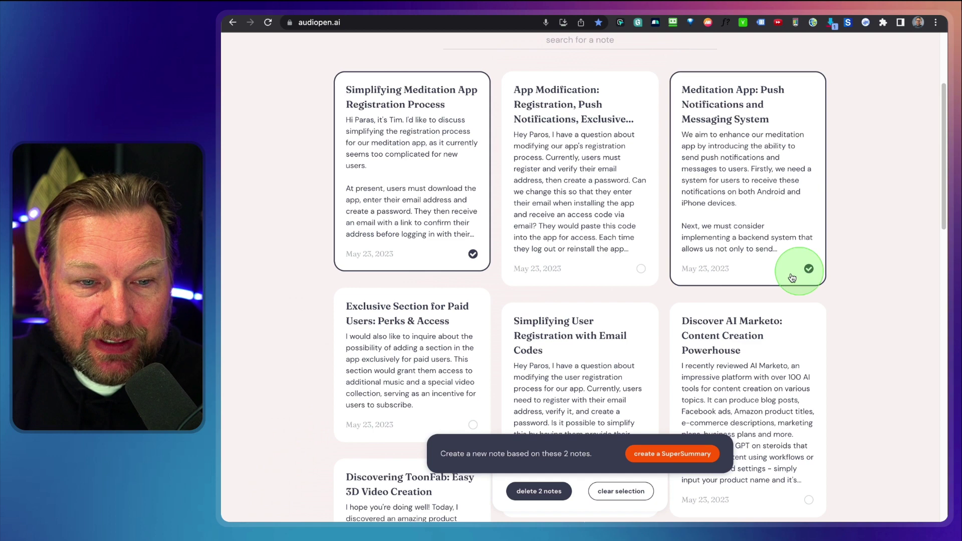
left_click(473, 425)
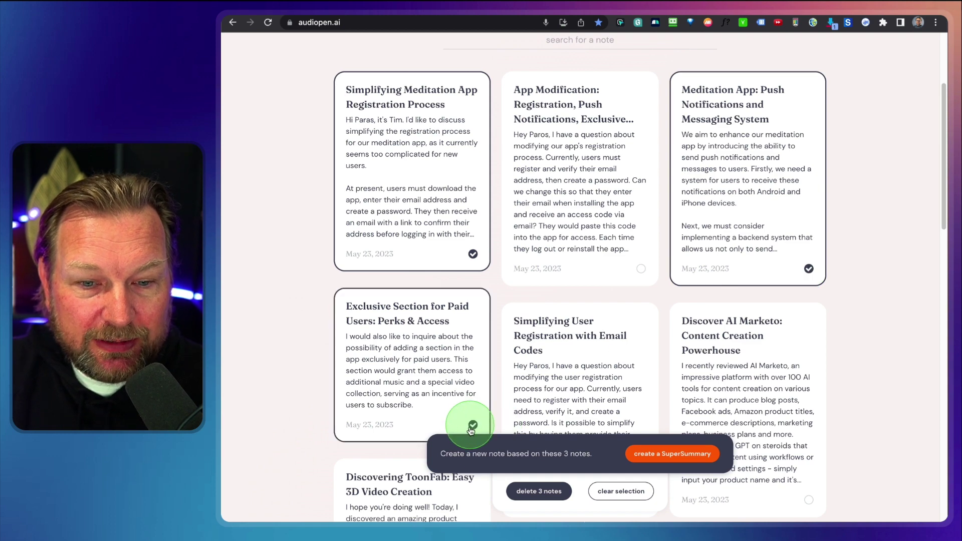
Create a SuperSummary and read 'Meditation App Improvements: Registration and Features'
left_click(678, 460)
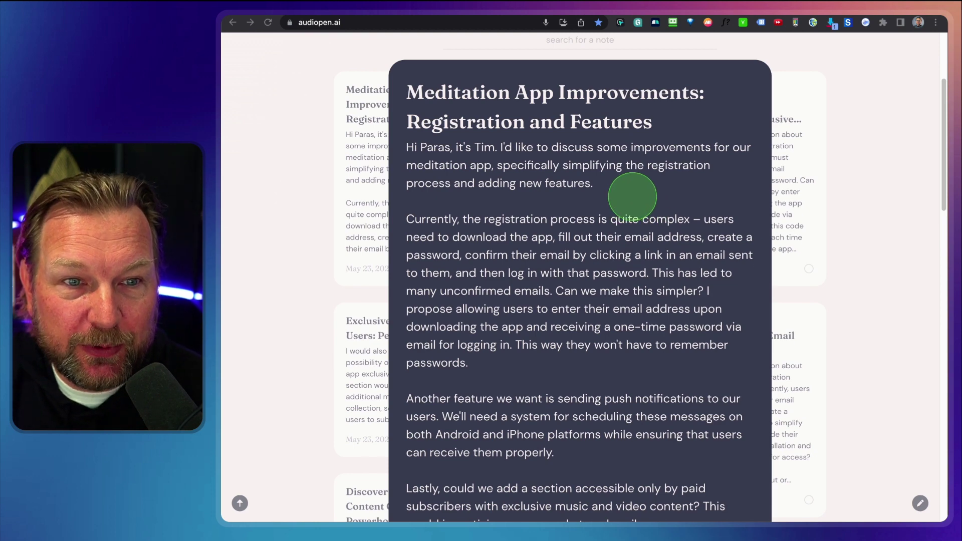
scroll(631, 197, "down", 1)
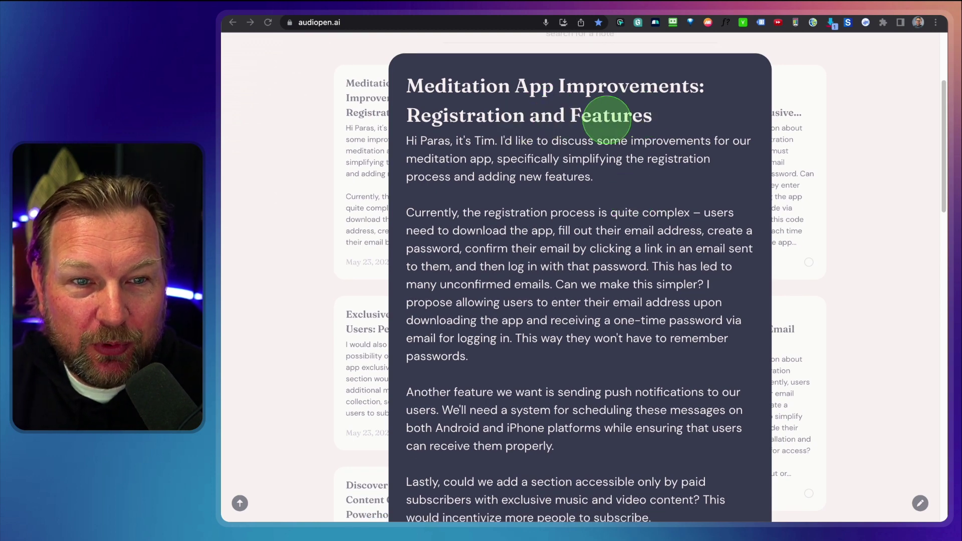
scroll(537, 135, "down", 4)
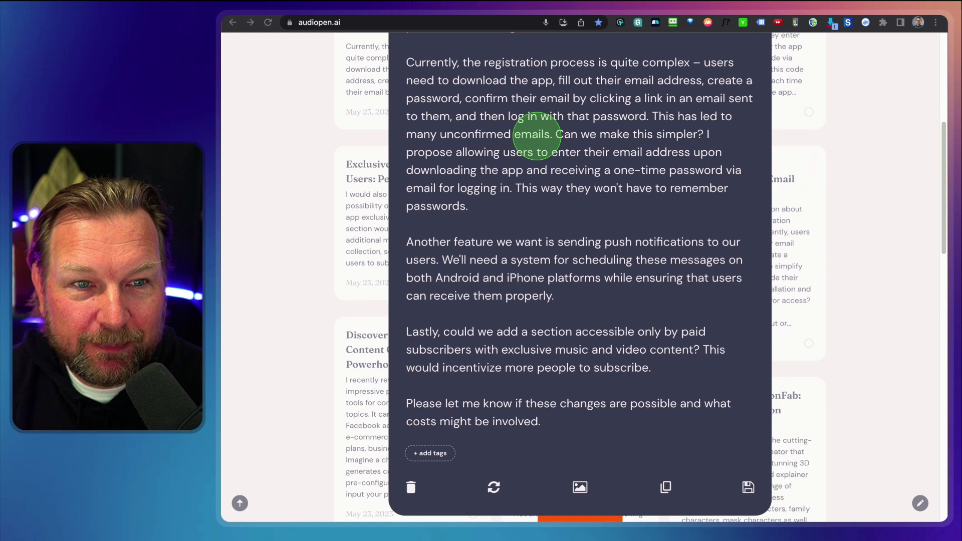
scroll(534, 134, "up", 5)
scroll(528, 125, "down", 5)
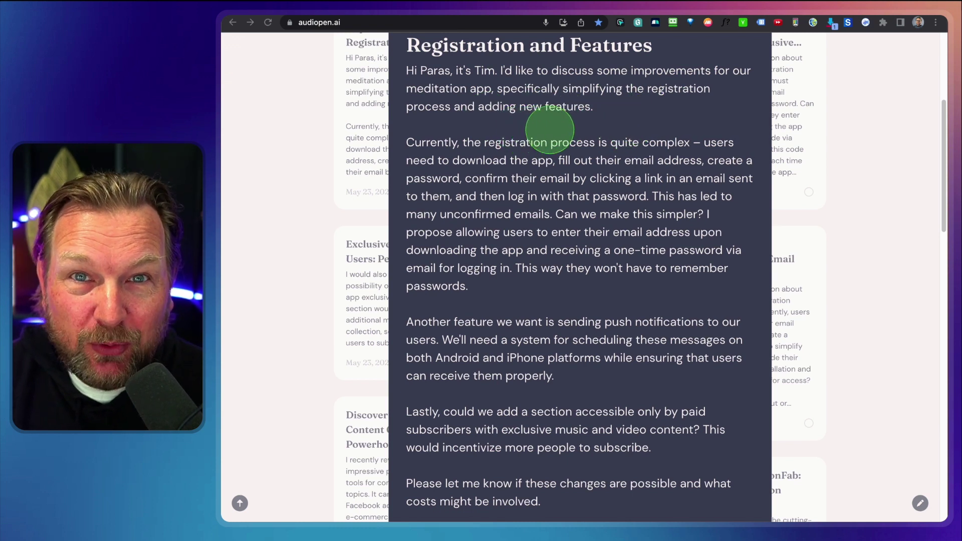
scroll(571, 166, "down", 1)
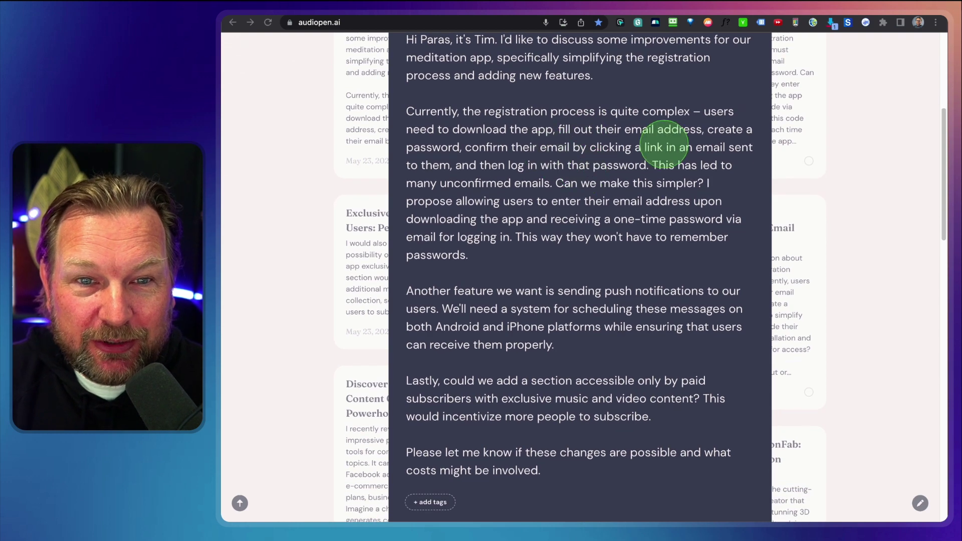
scroll(657, 146, "down", 2)
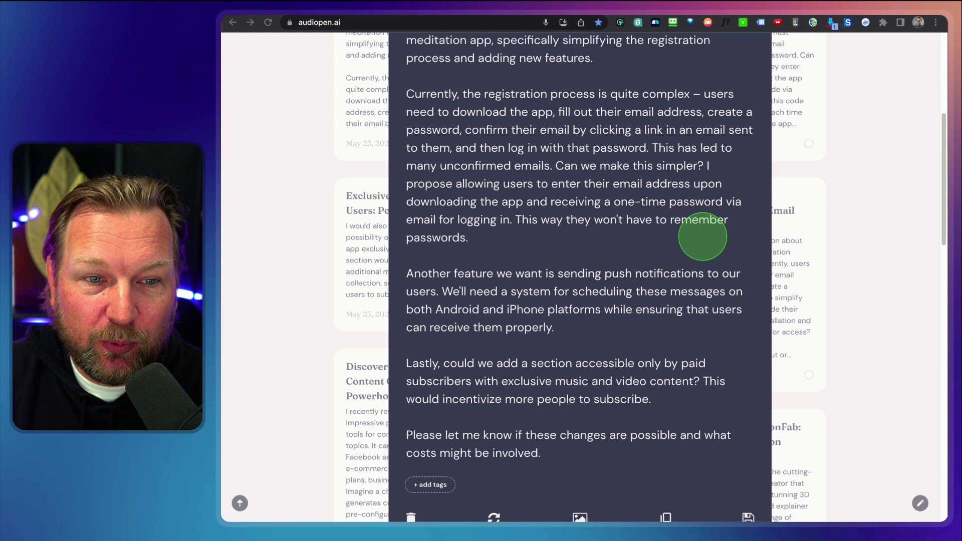
scroll(703, 236, "down", 4)
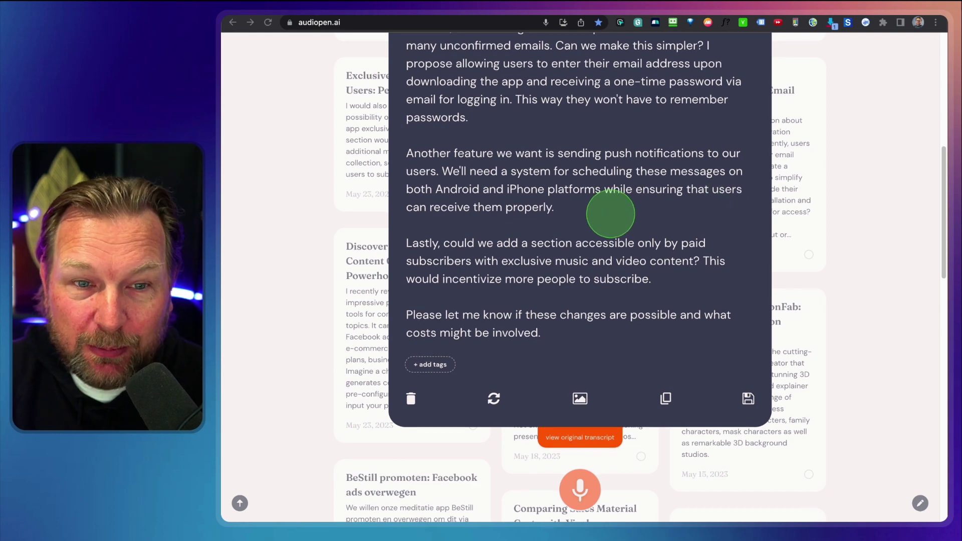
scroll(610, 214, "down", 3)
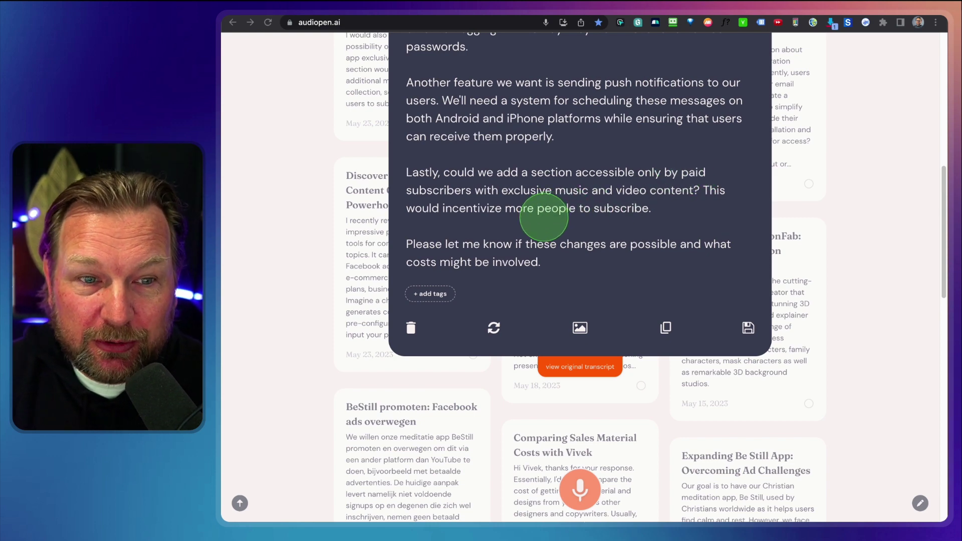
scroll(544, 216, "down", 1)
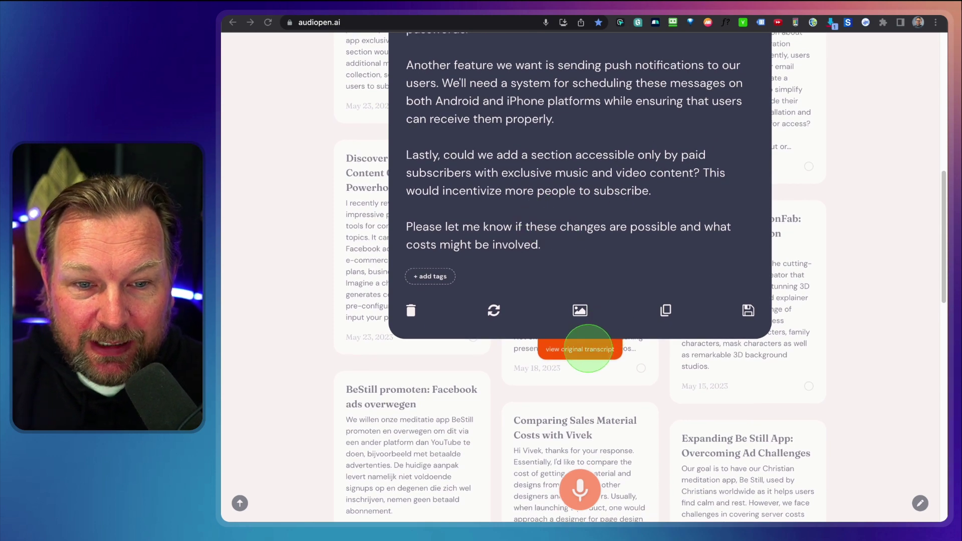
Show the SuperSummary's original transcript, scroll through it, then hide it again
left_click(589, 351)
scroll(602, 346, "down", 5)
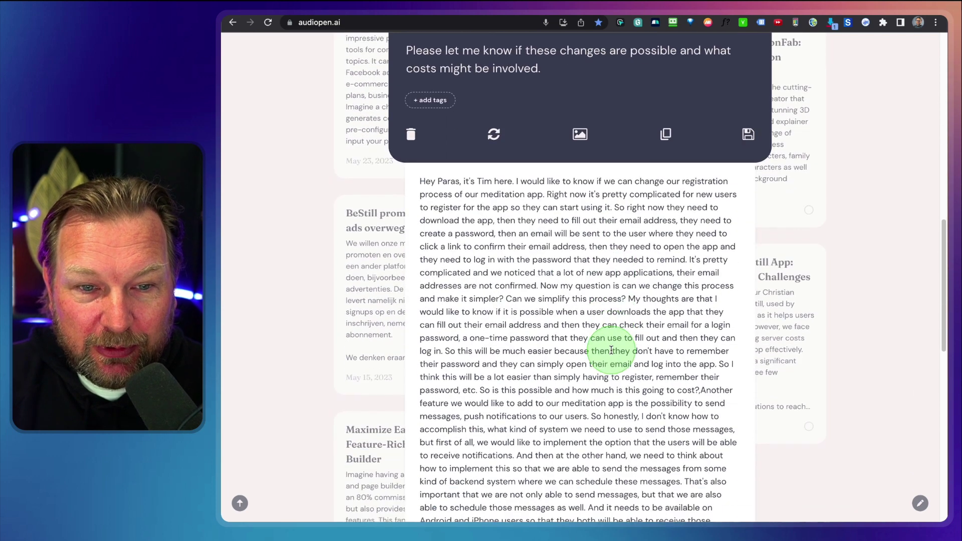
scroll(618, 340, "down", 2)
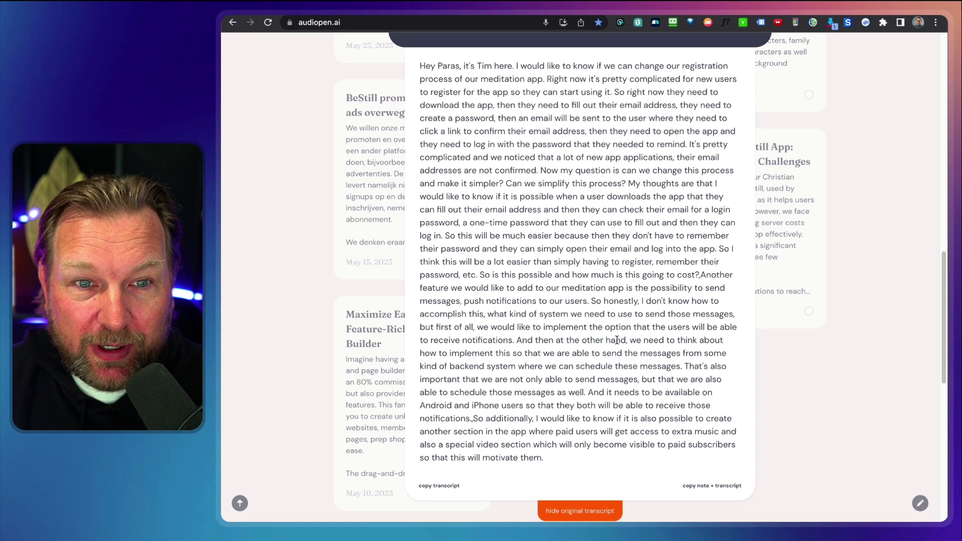
scroll(615, 341, "up", 2)
scroll(596, 381, "down", 4)
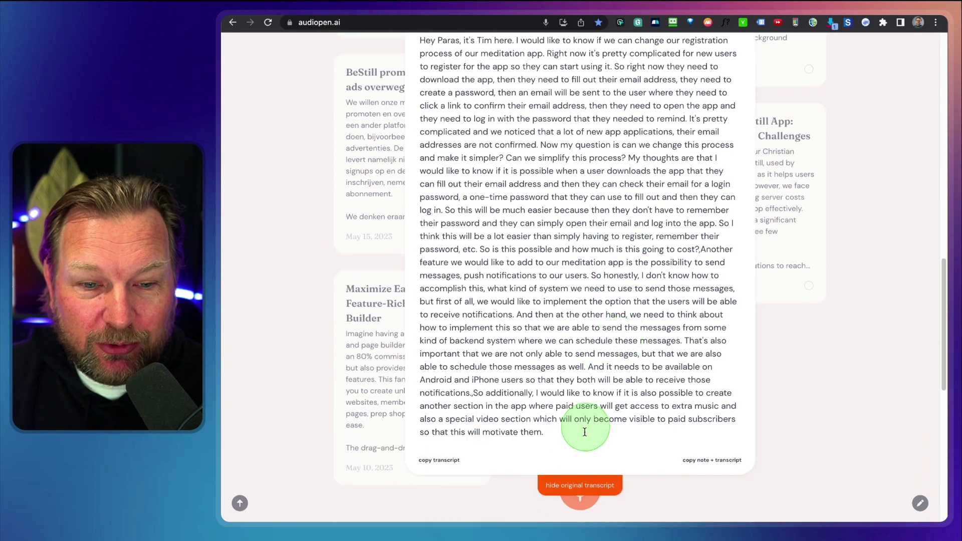
left_click(578, 485)
scroll(602, 431, "up", 5)
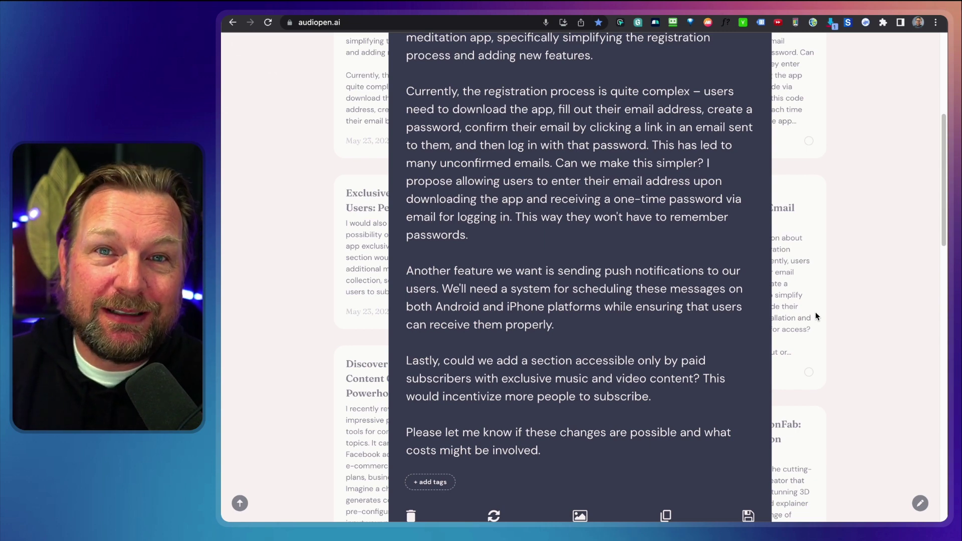
Close the summary and reopen the 'Meditation App Improvements: Registration and Features' note
left_click(816, 312)
scroll(812, 321, "down", 5)
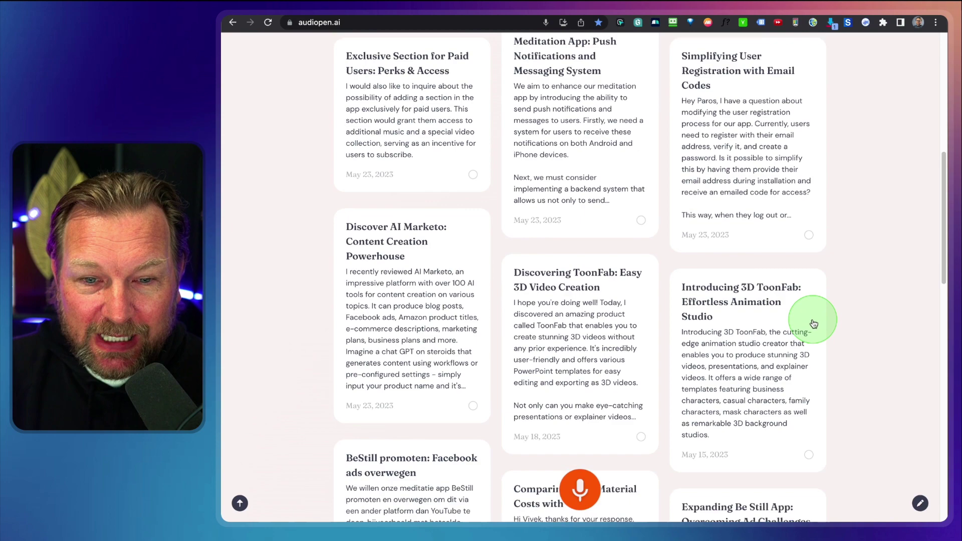
scroll(806, 330, "up", 10)
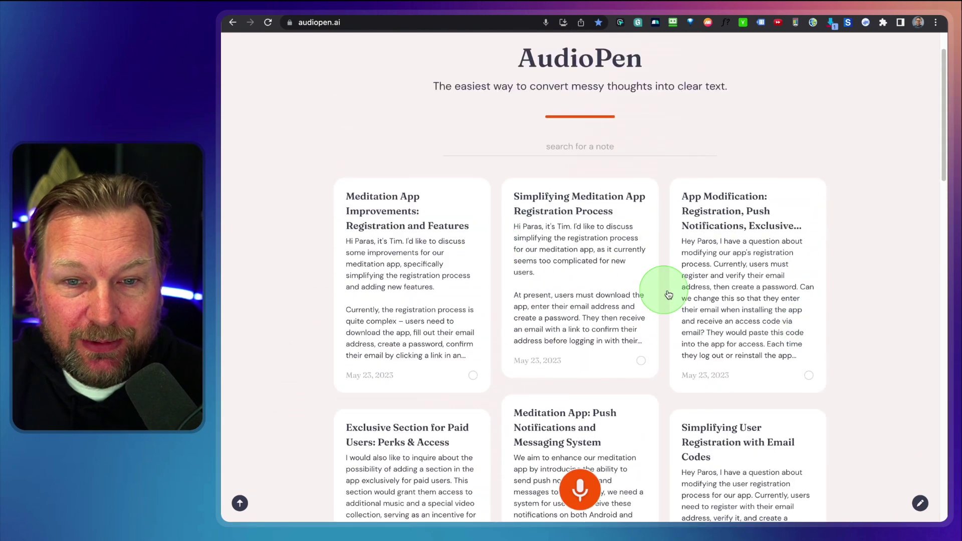
left_click(371, 278)
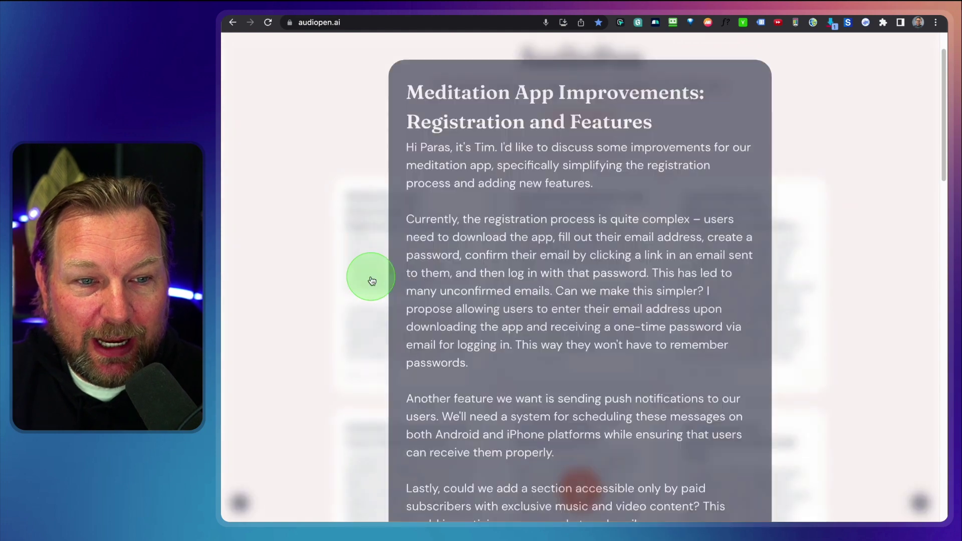
scroll(639, 219, "down", 5)
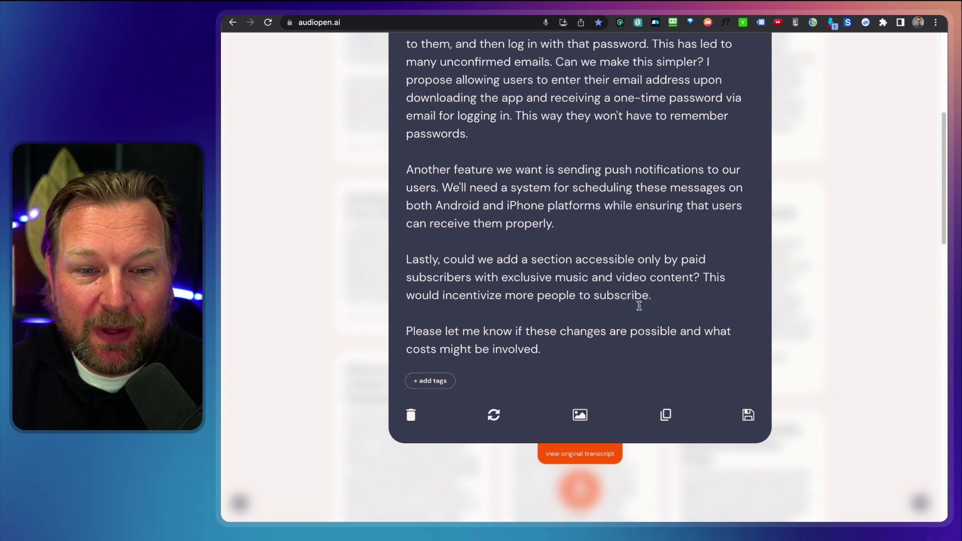
Generate a Twitter-sized shareable image of the meditation app note
left_click(581, 418)
scroll(656, 409, "down", 5)
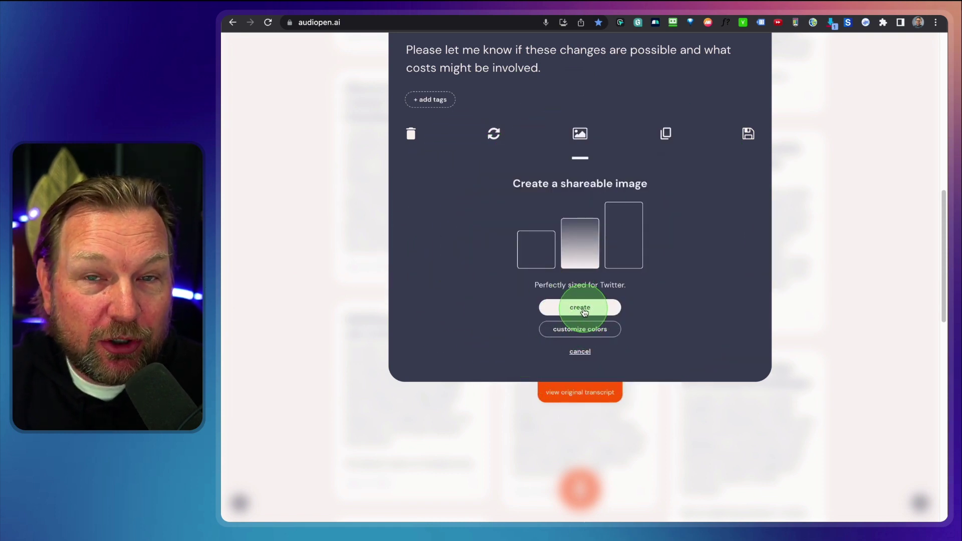
left_click(584, 312)
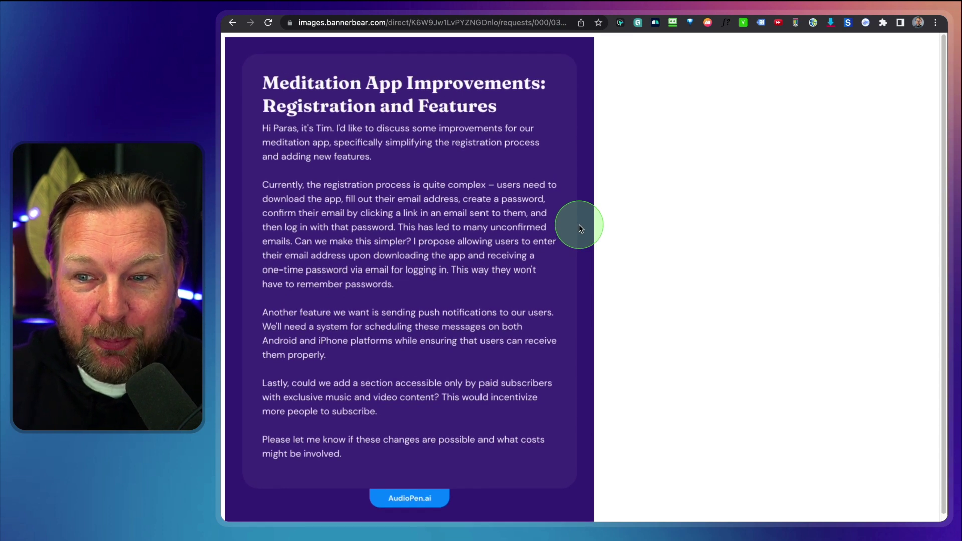
Go back from the Bannerbear image page to the AudioPen notes list
scroll(578, 229, "down", 1)
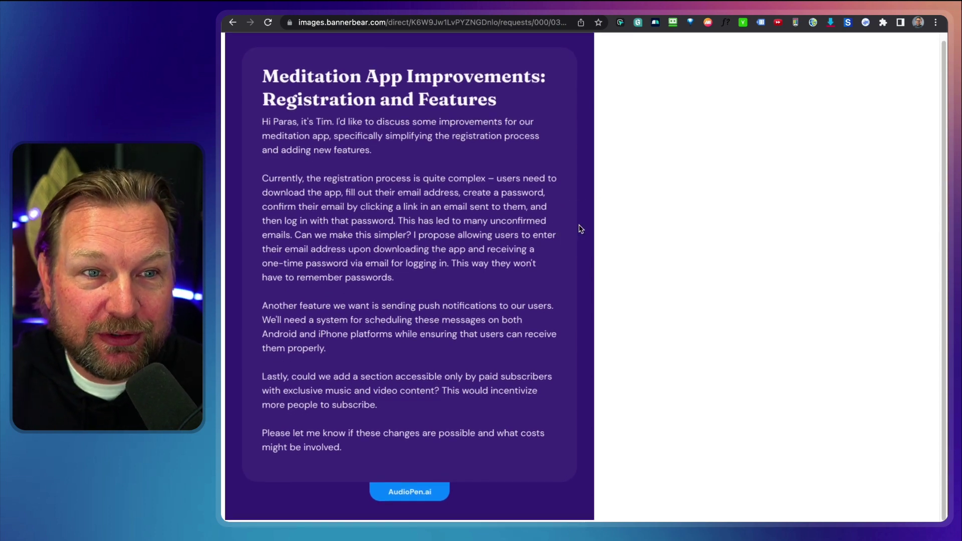
left_click(232, 26)
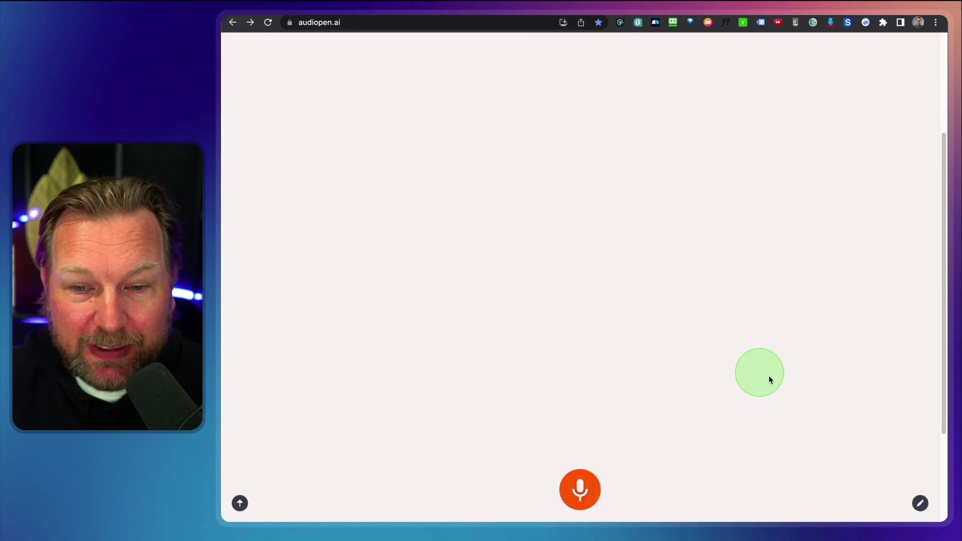
scroll(912, 63, "up", 3)
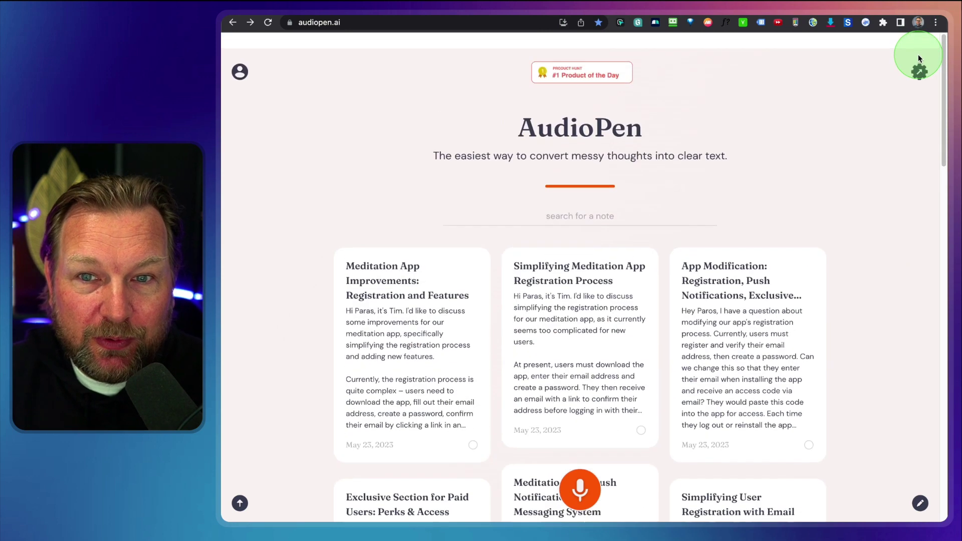
left_click(919, 55)
scroll(724, 237, "down", 5)
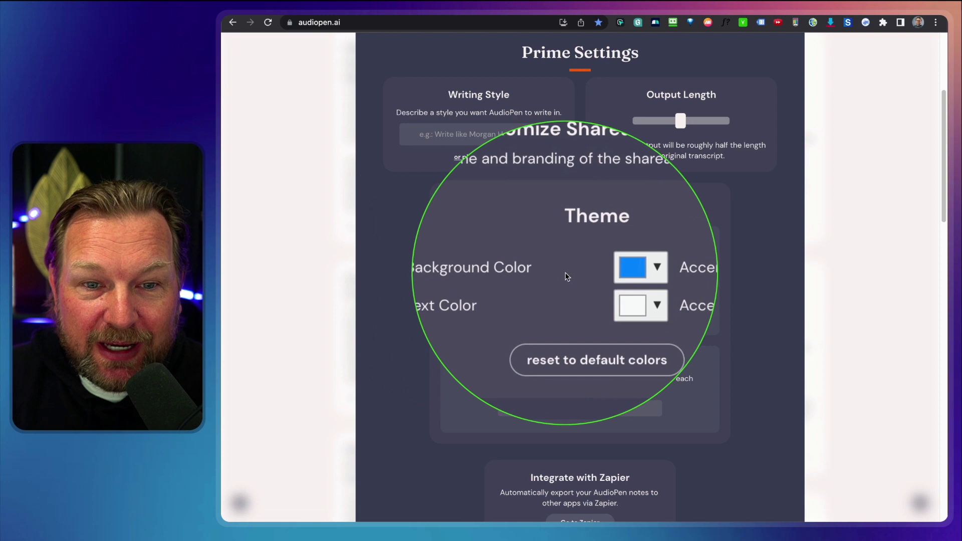
scroll(591, 281, "up", 3)
scroll(591, 280, "up", 2)
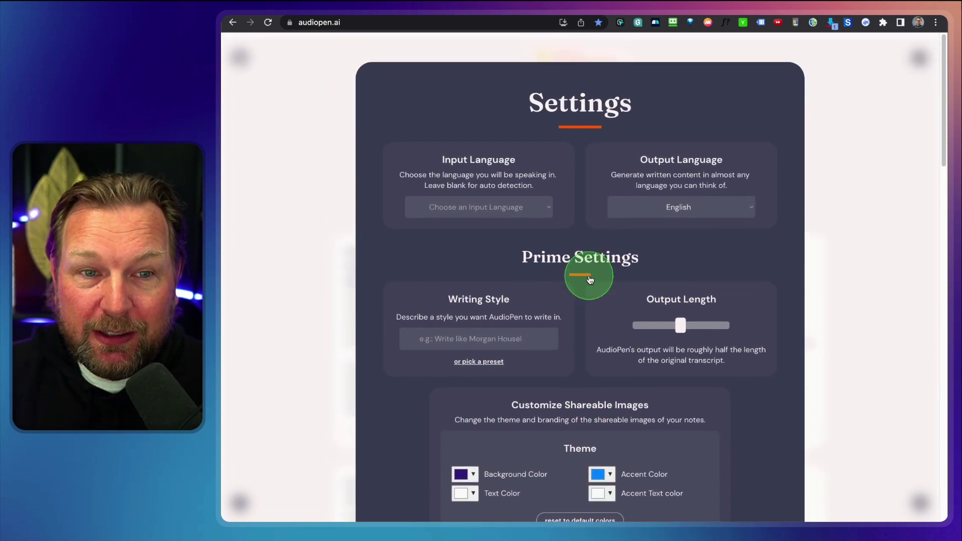
left_click(456, 205)
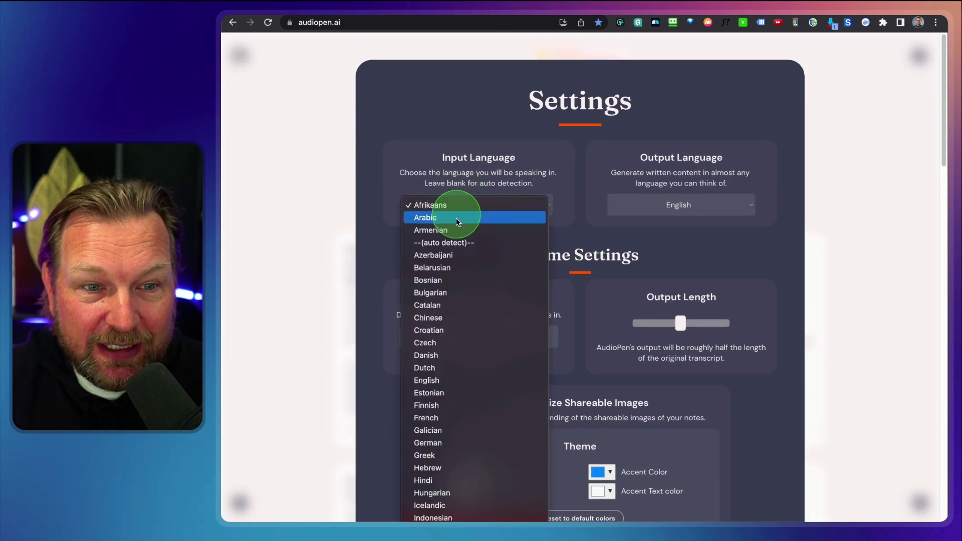
left_click(510, 170)
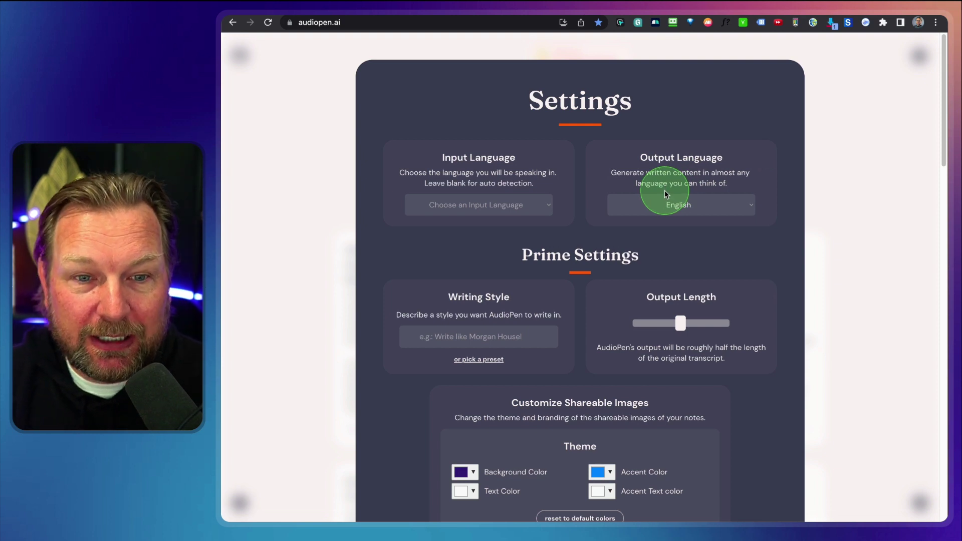
scroll(672, 281, "down", 3)
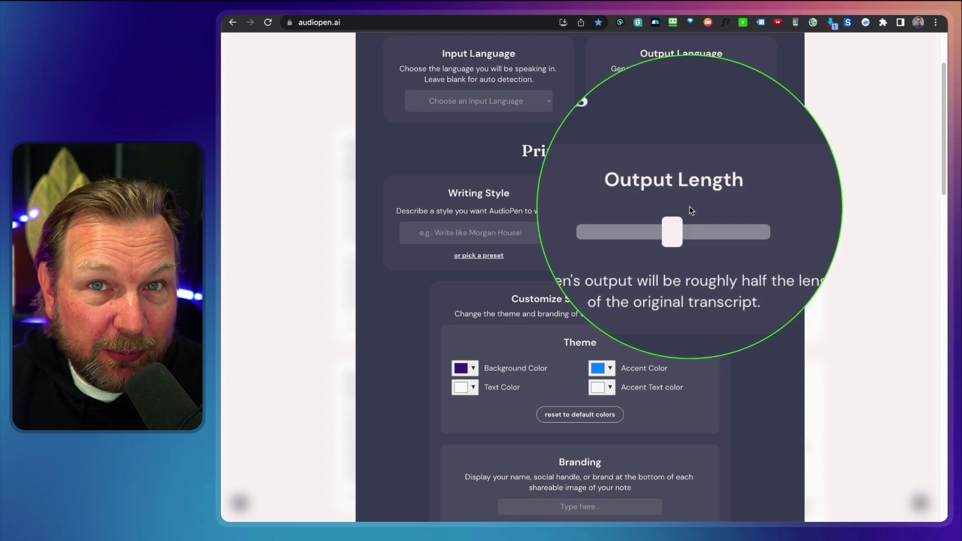
scroll(682, 220, "down", 6)
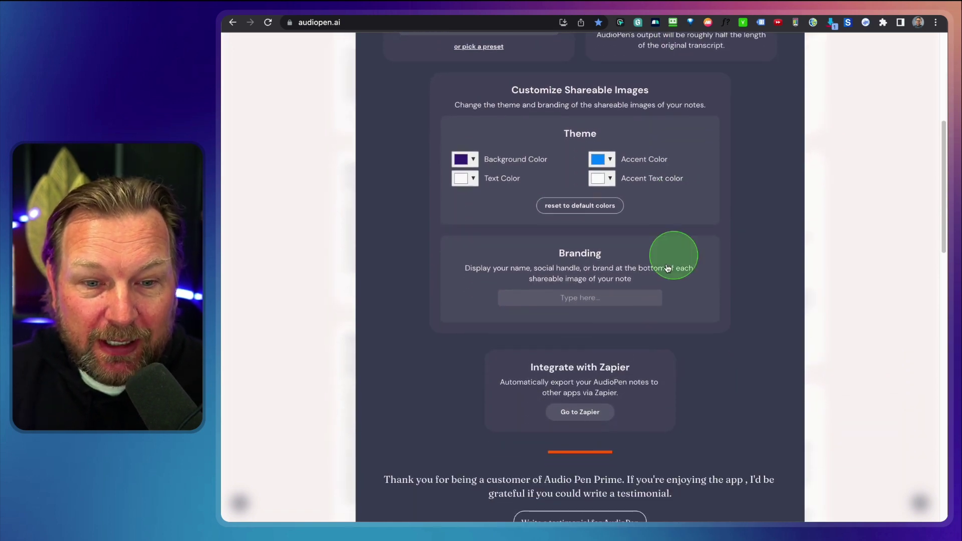
scroll(577, 404, "down", 2)
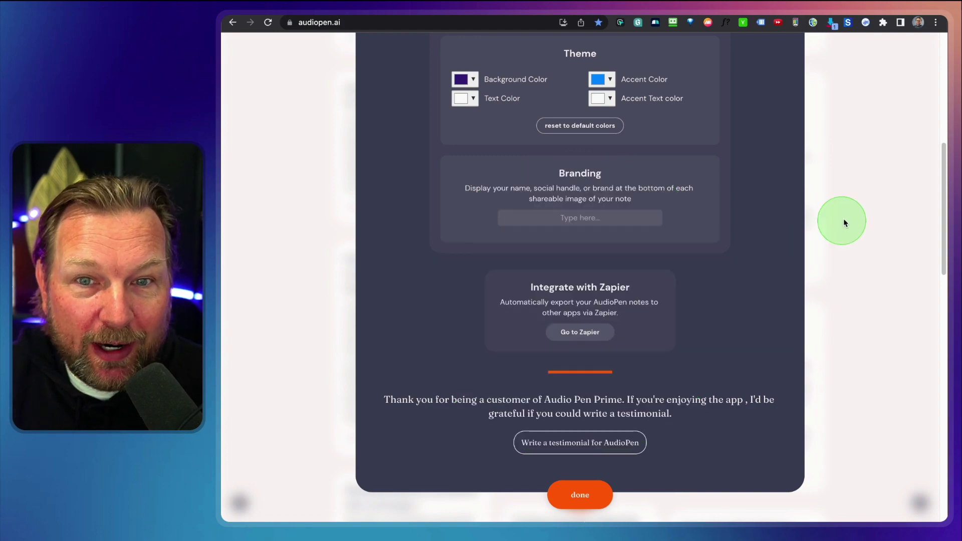
left_click(871, 200)
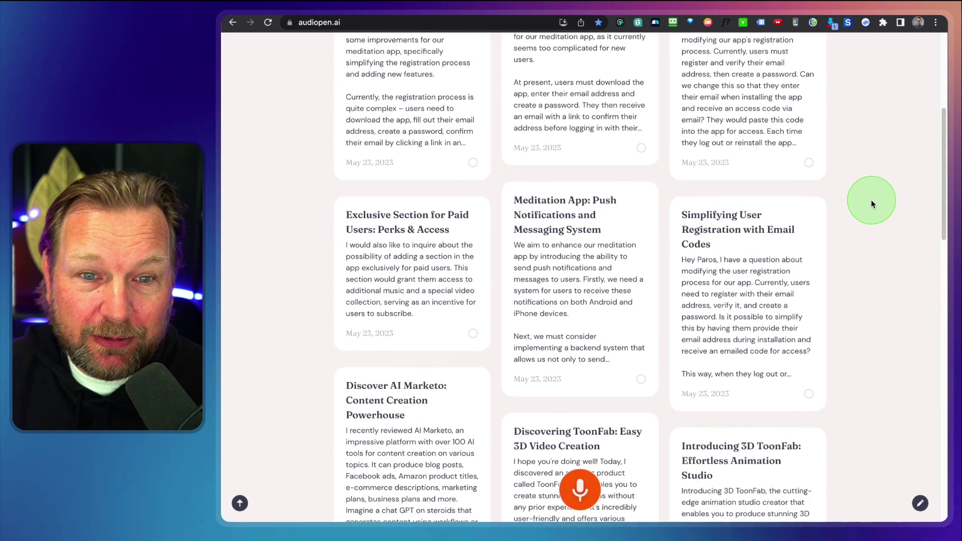
scroll(478, 306, "up", 5)
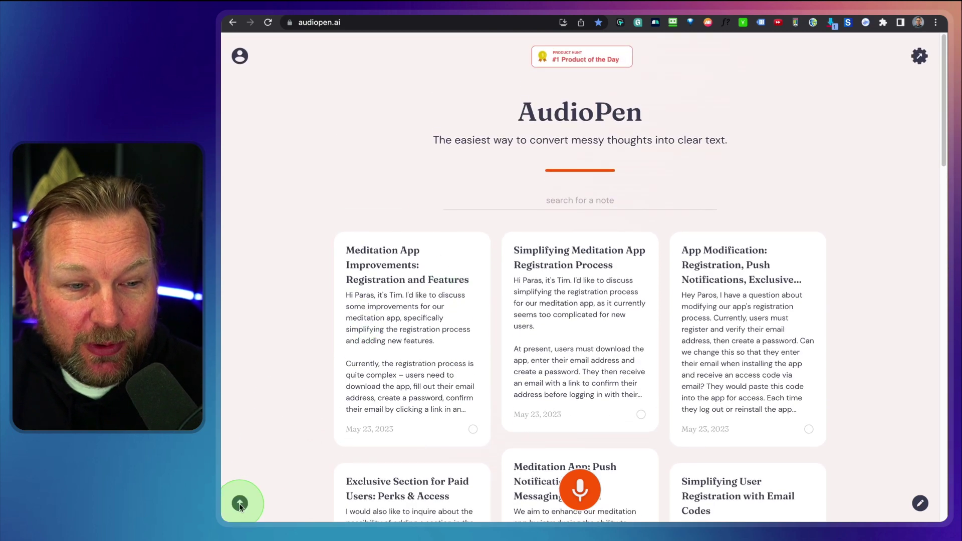
left_click(240, 504)
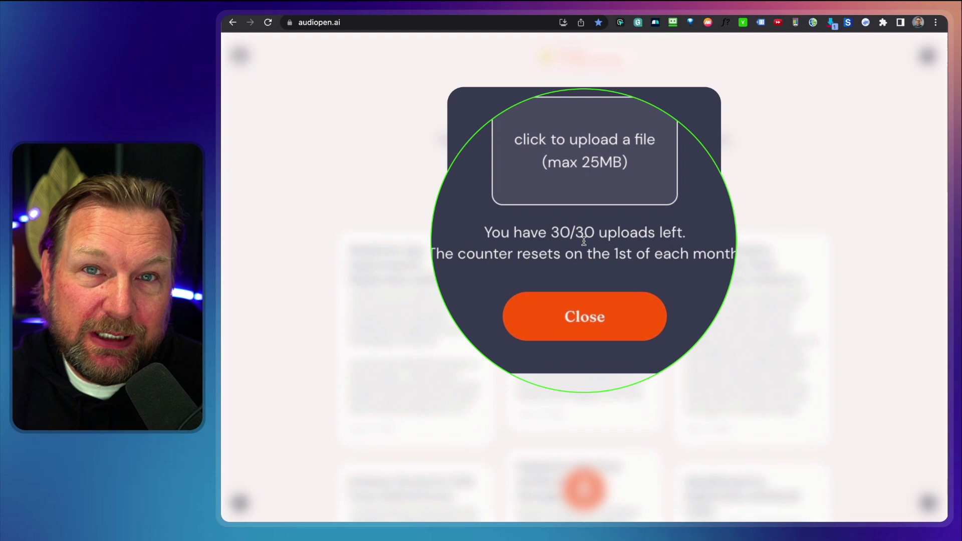
left_click(793, 201)
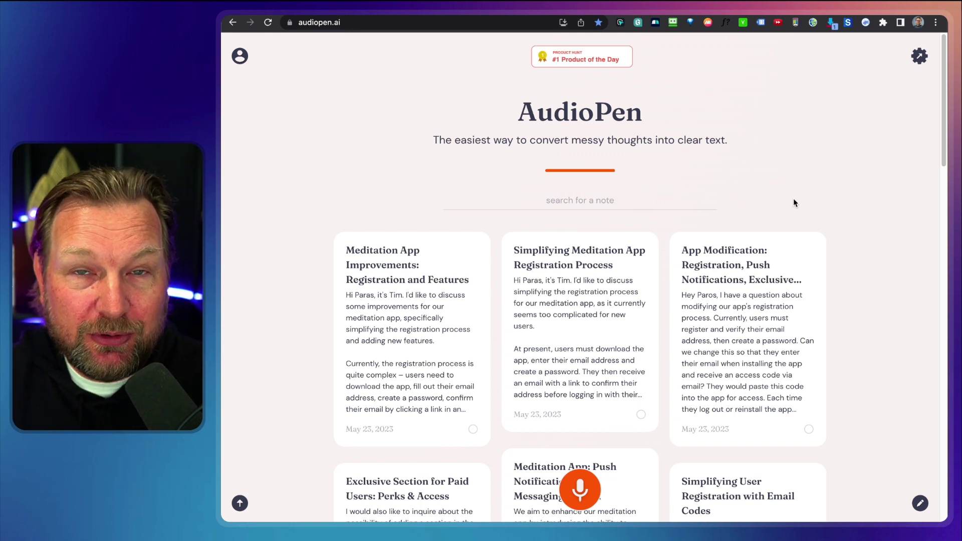
left_click(794, 200)
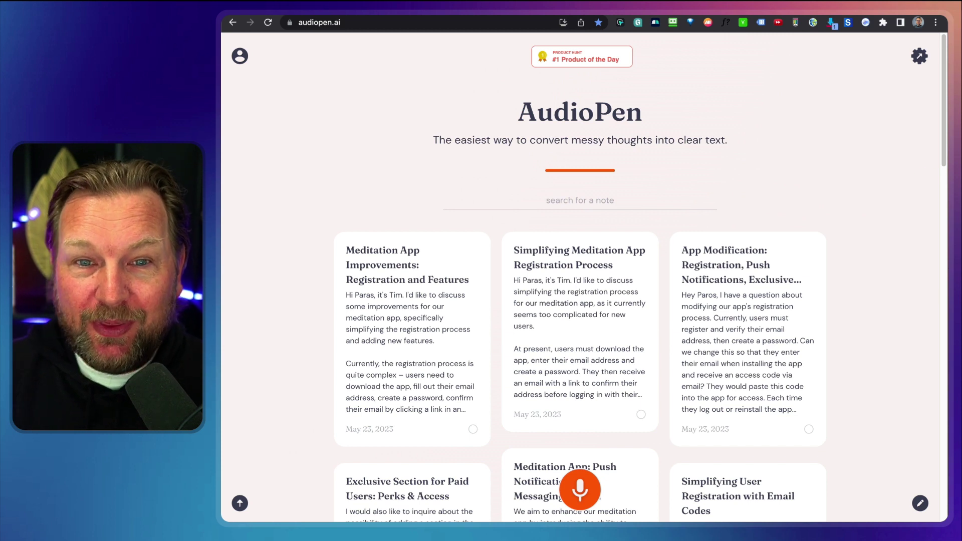
left_click(897, 261)
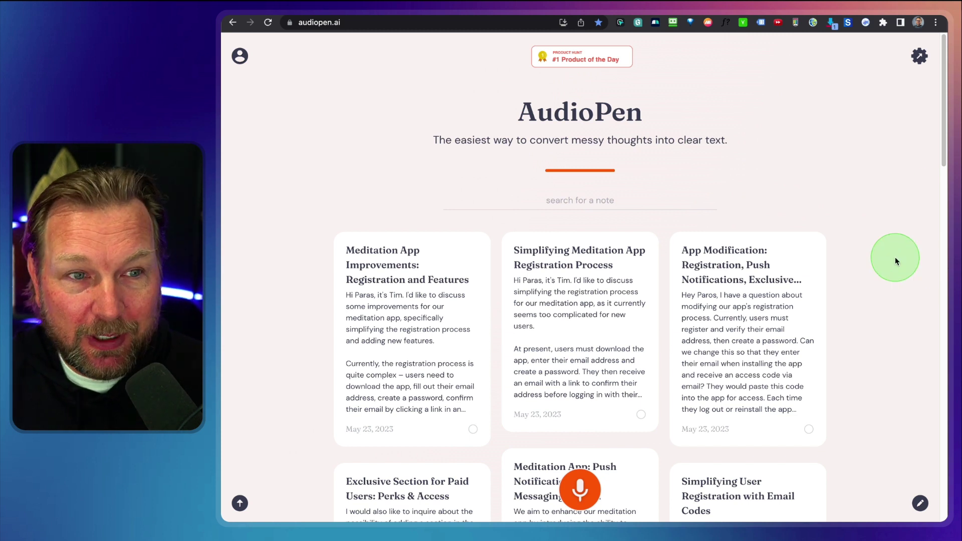